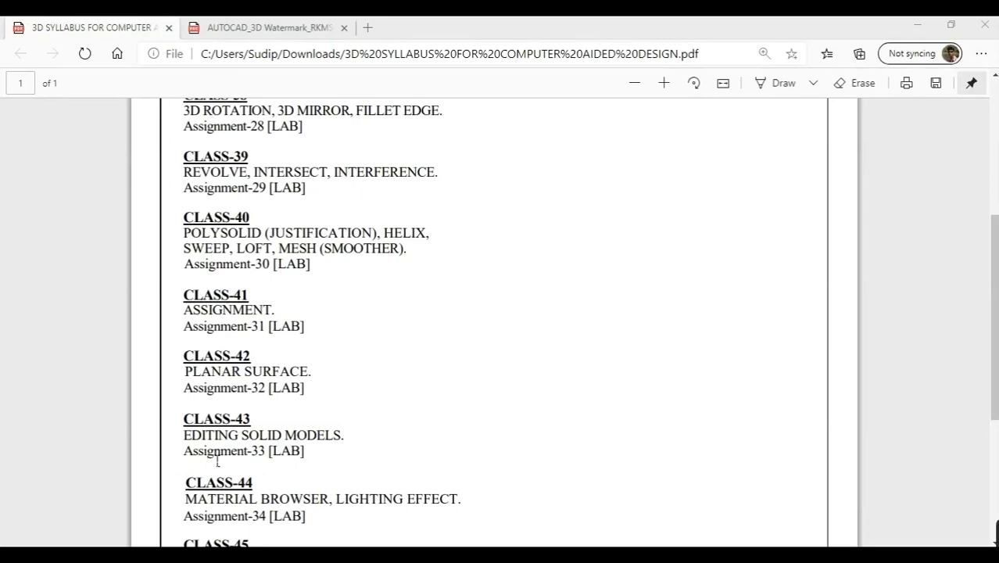
Find the Editing Solid Model section in the AutoCAD 3D notes PDF and switch to AutoCAD
left_click(250, 27)
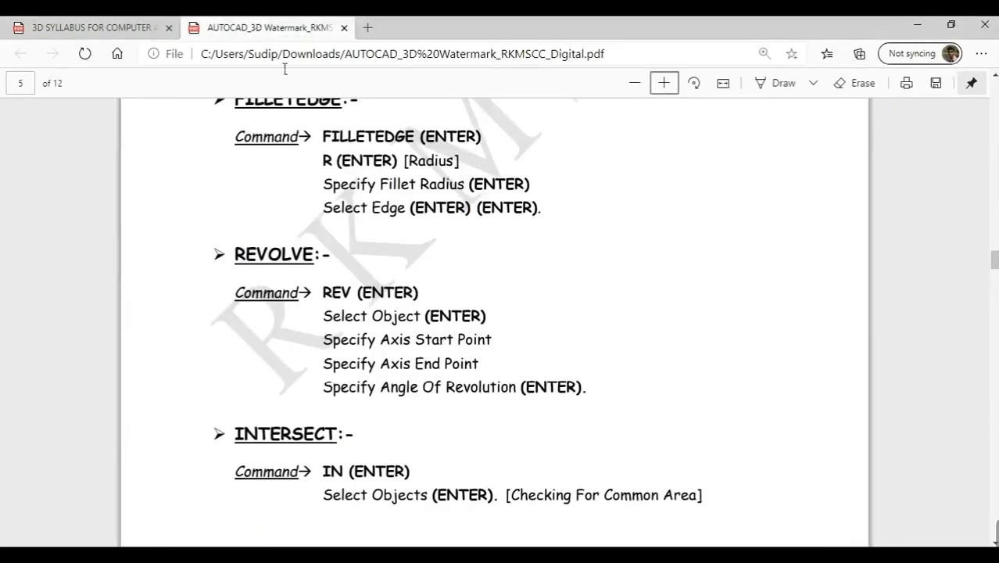
scroll(331, 311, "down", 3)
scroll(331, 311, "down", 20)
scroll(344, 335, "up", 6)
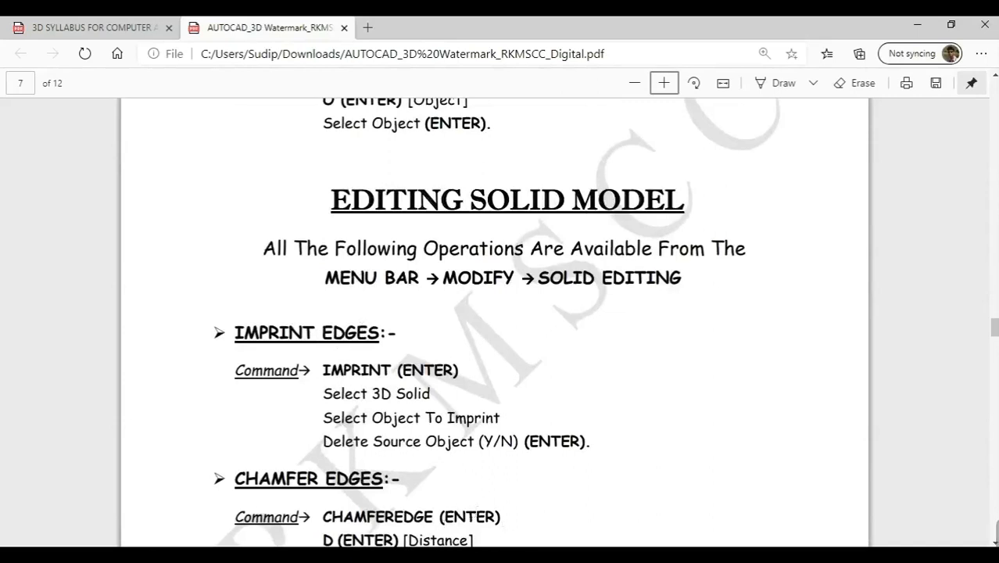
key("alt+Tab")
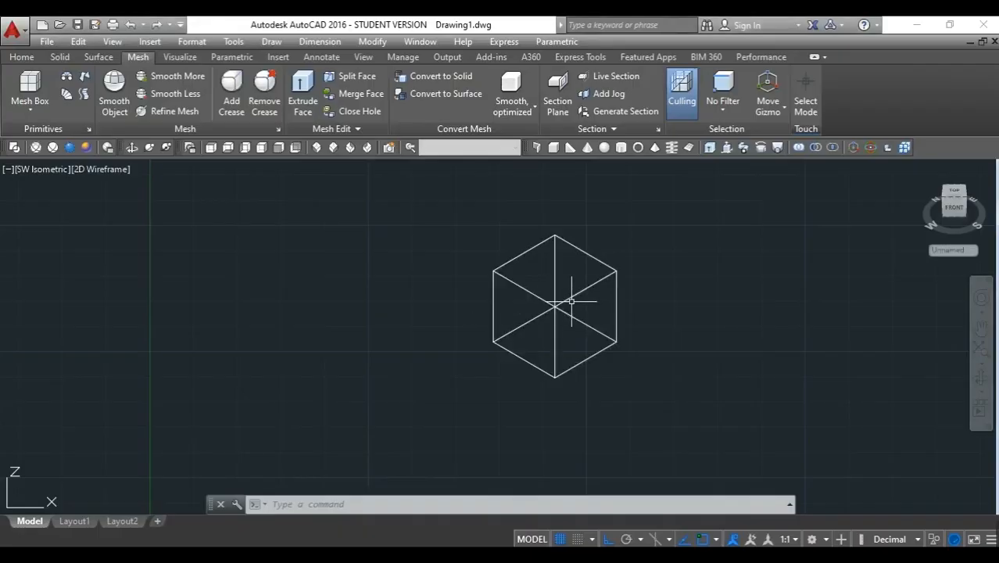
scroll(574, 300, "up", 2)
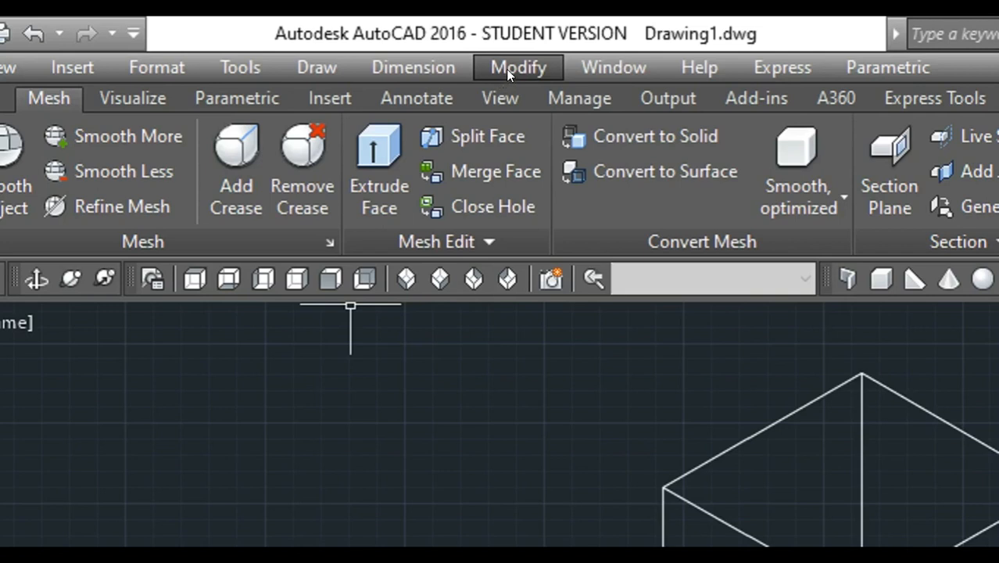
left_click(508, 70)
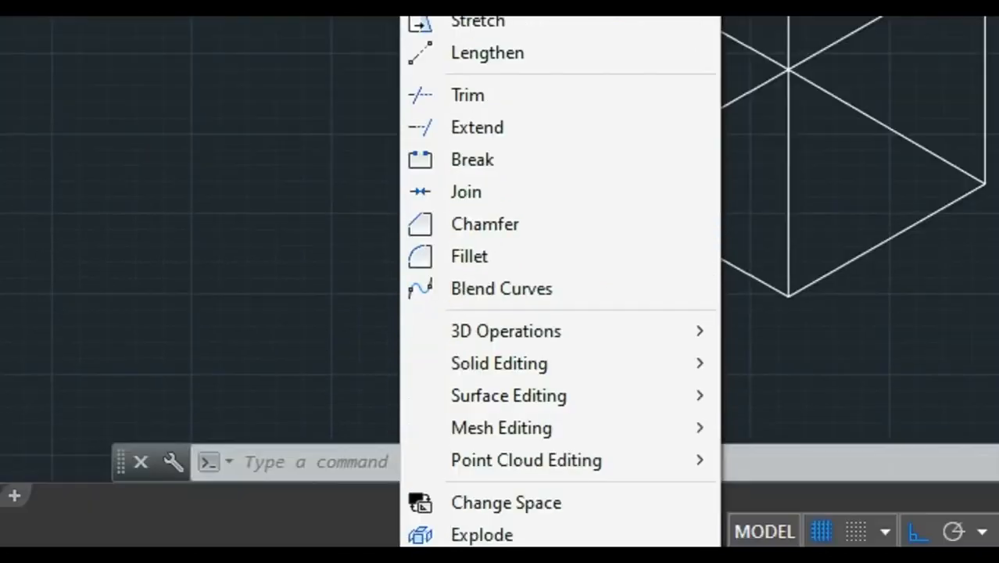
mouse_move(594, 380)
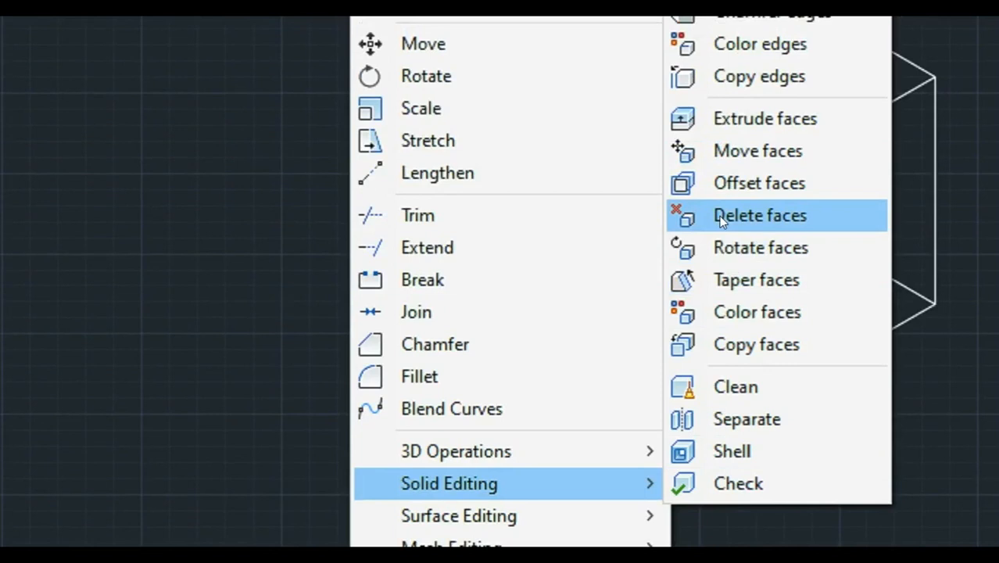
left_click(721, 221)
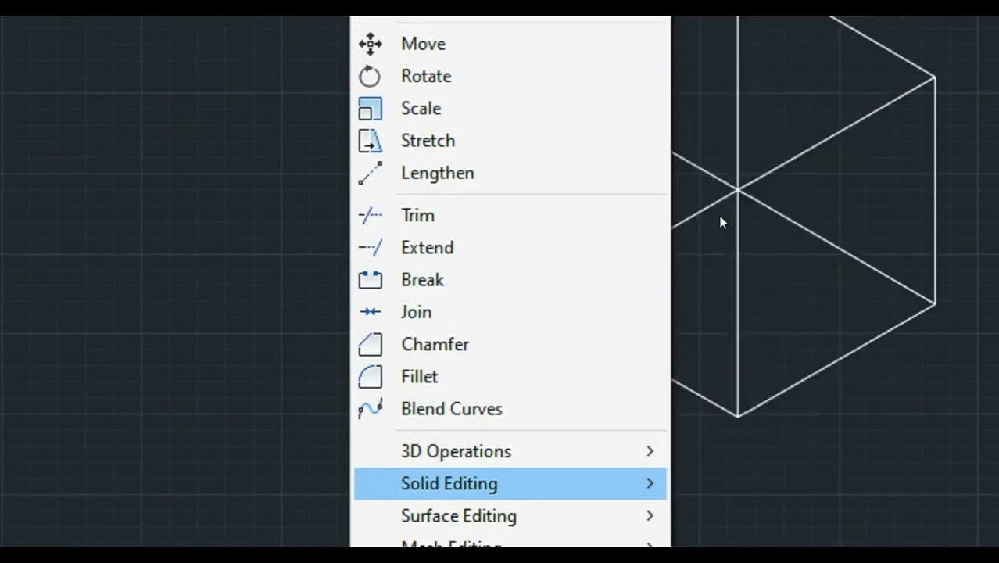
key("Escape")
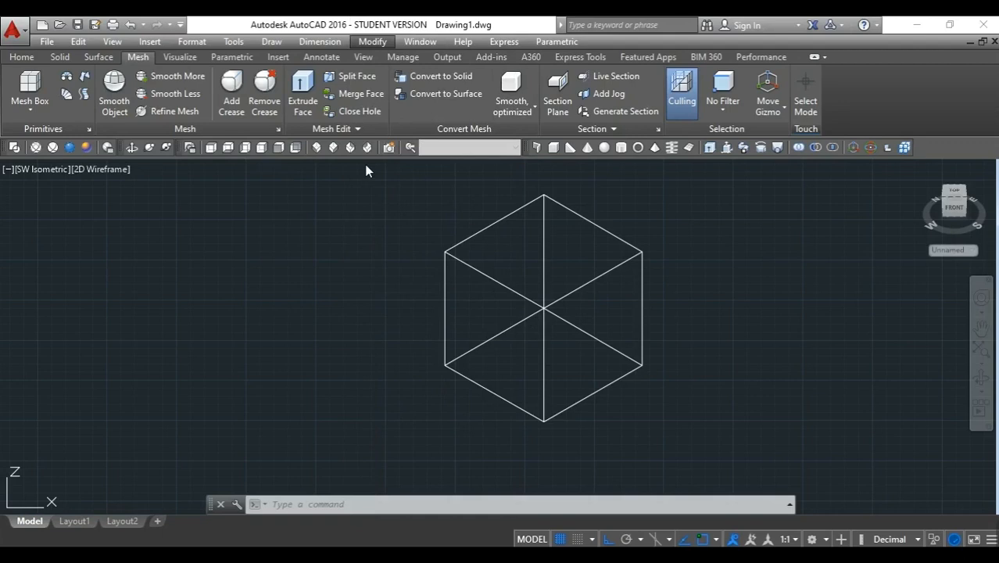
Draw a diagonal line across the box's top face, joining its two opposite side corners
left_click(307, 509)
type("l")
key("Return")
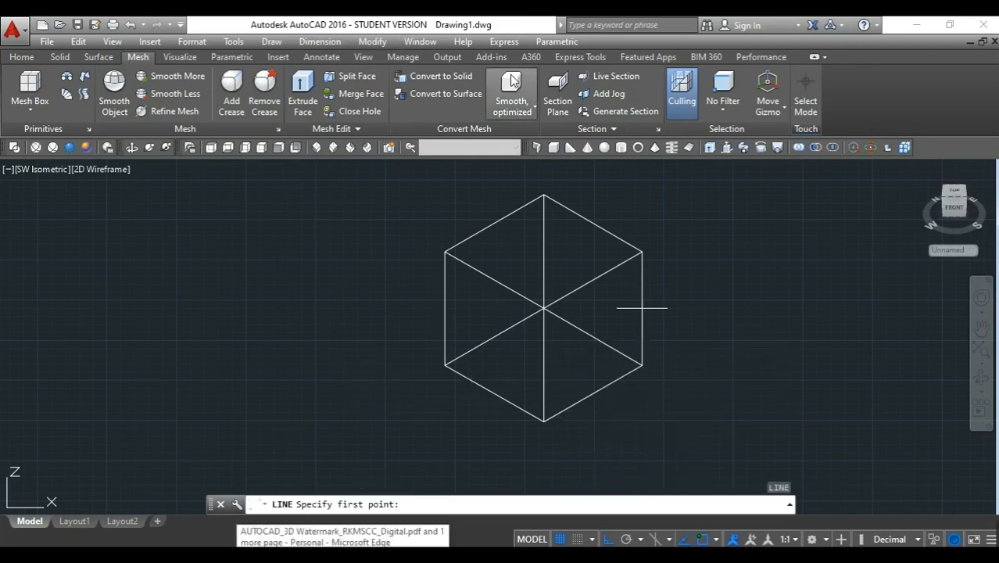
left_click(444, 251)
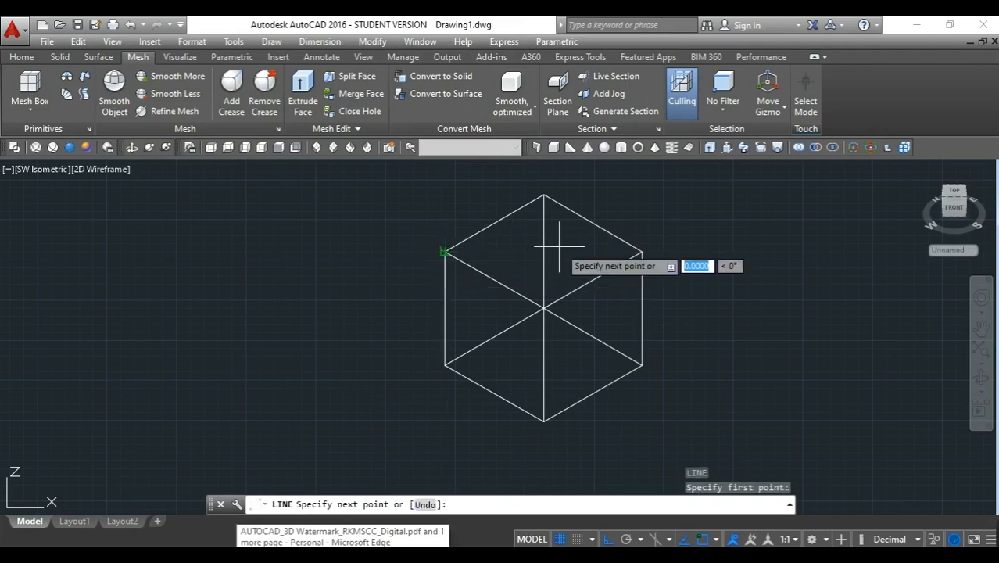
left_click(641, 251)
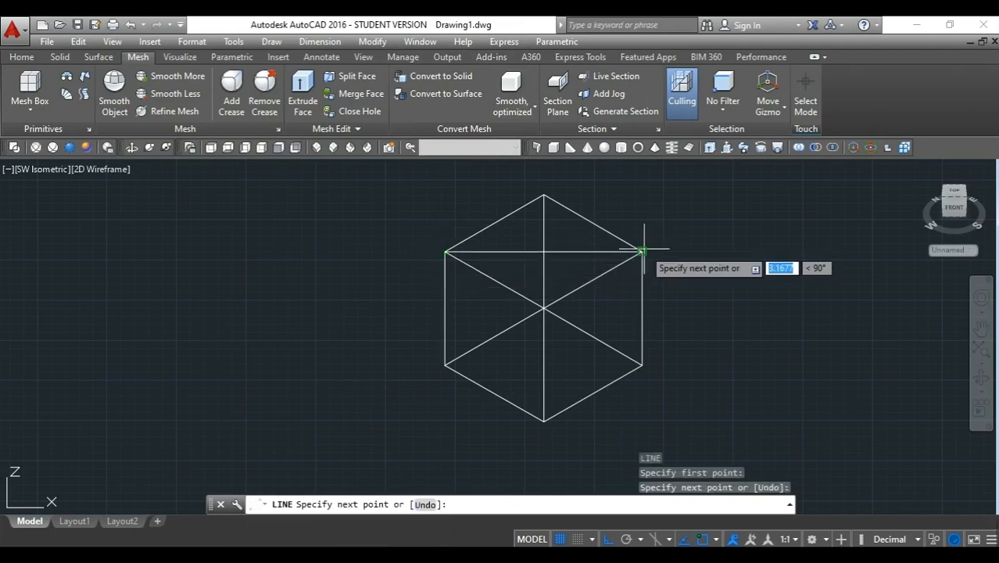
key("Return")
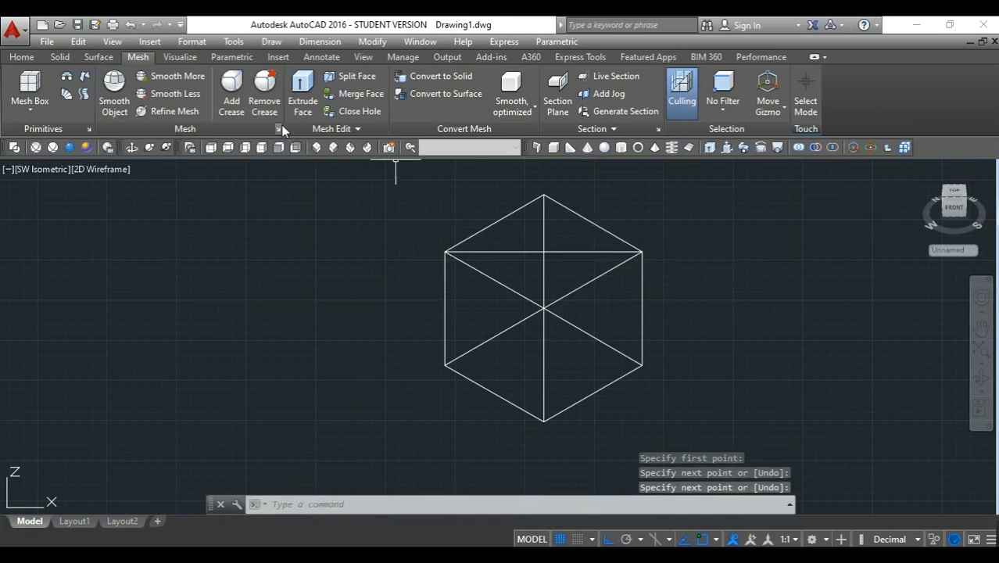
Imprint the diagonal line onto the box with Imprint Edges, deleting the source line
left_click(375, 40)
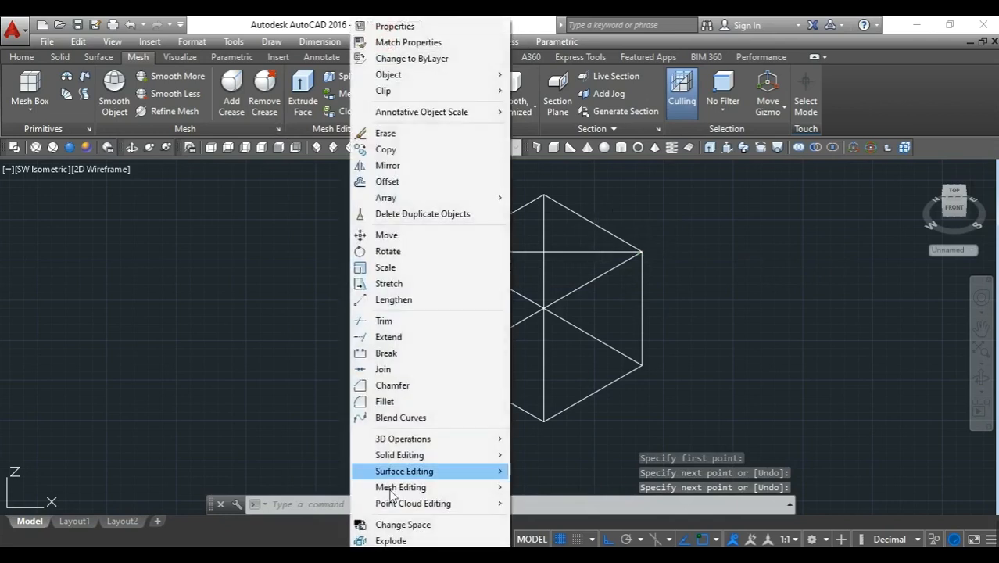
mouse_move(388, 457)
left_click(572, 188)
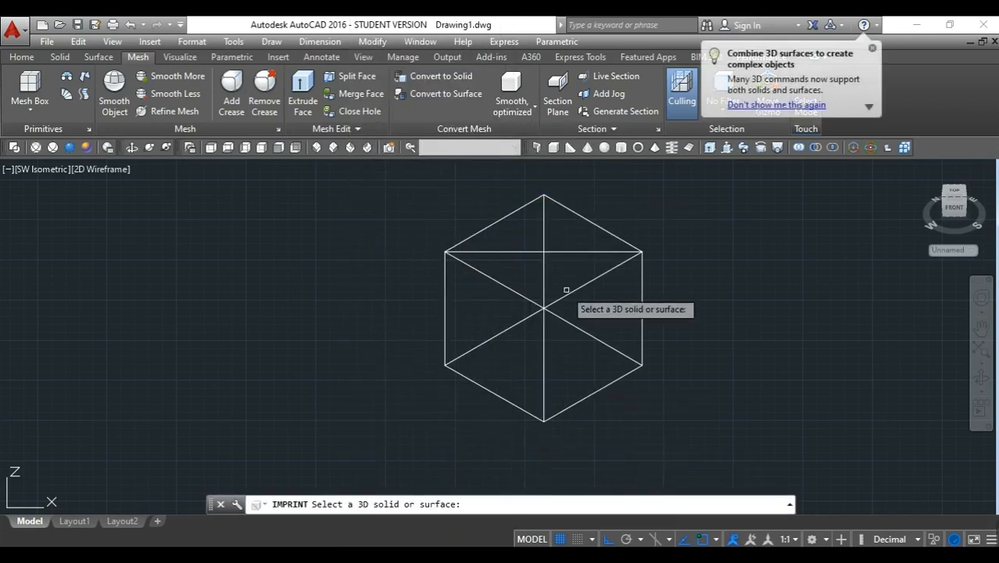
left_click(545, 326)
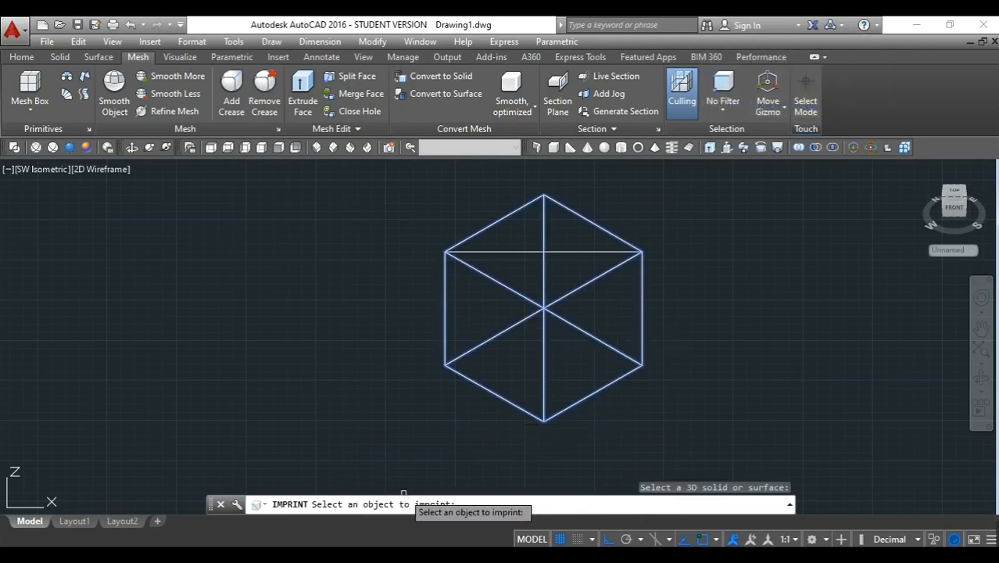
left_click(505, 252)
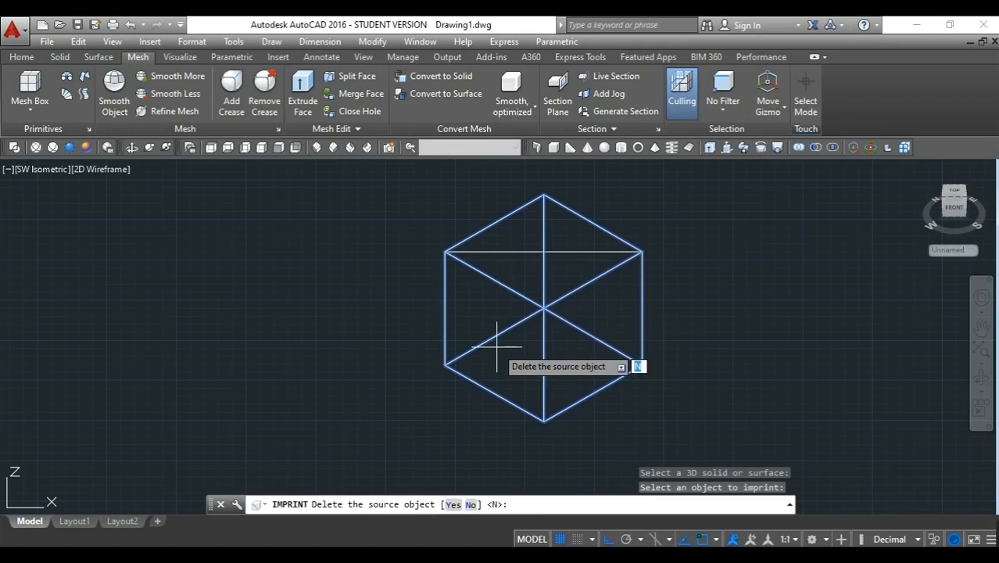
left_click(455, 504)
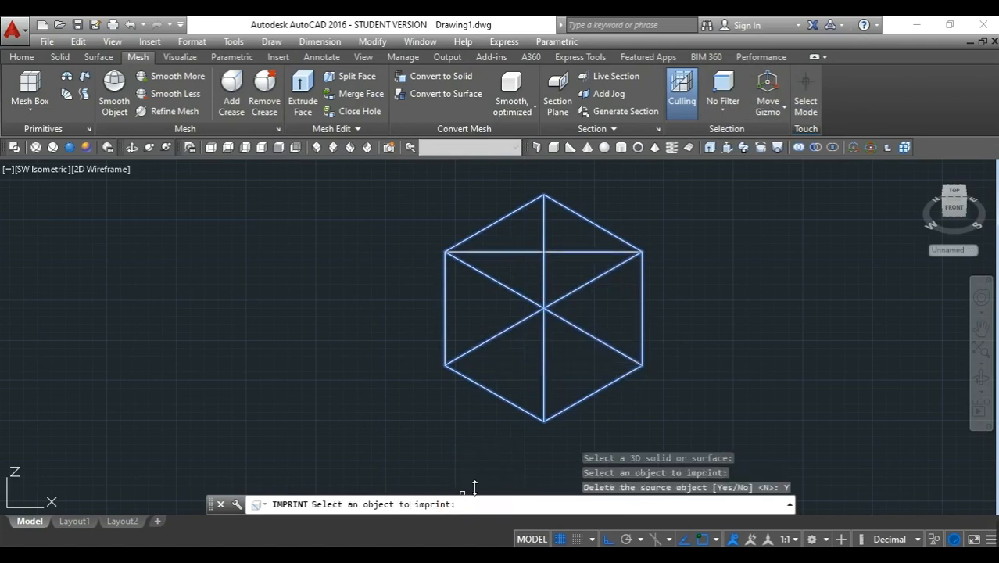
left_click(526, 246)
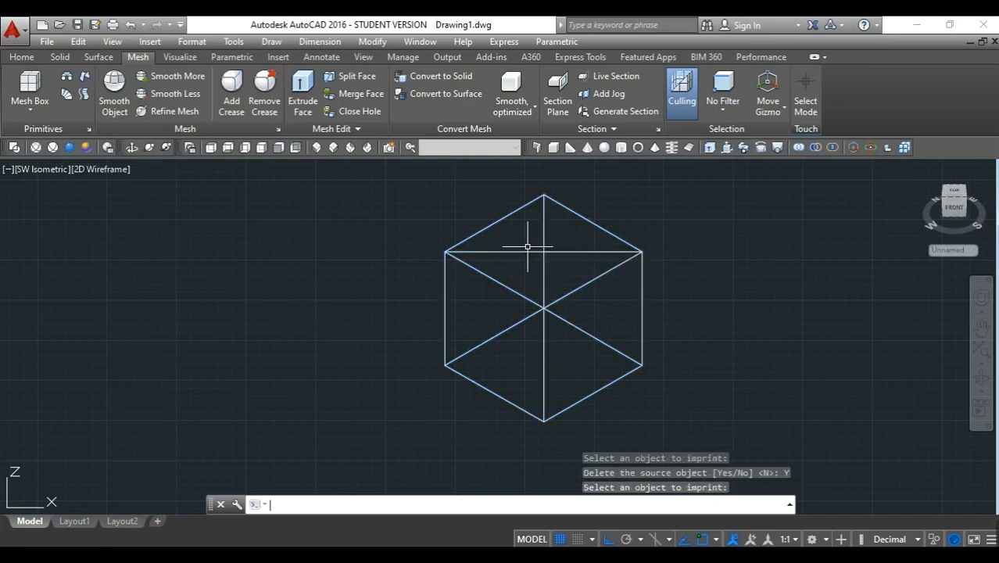
key("Return")
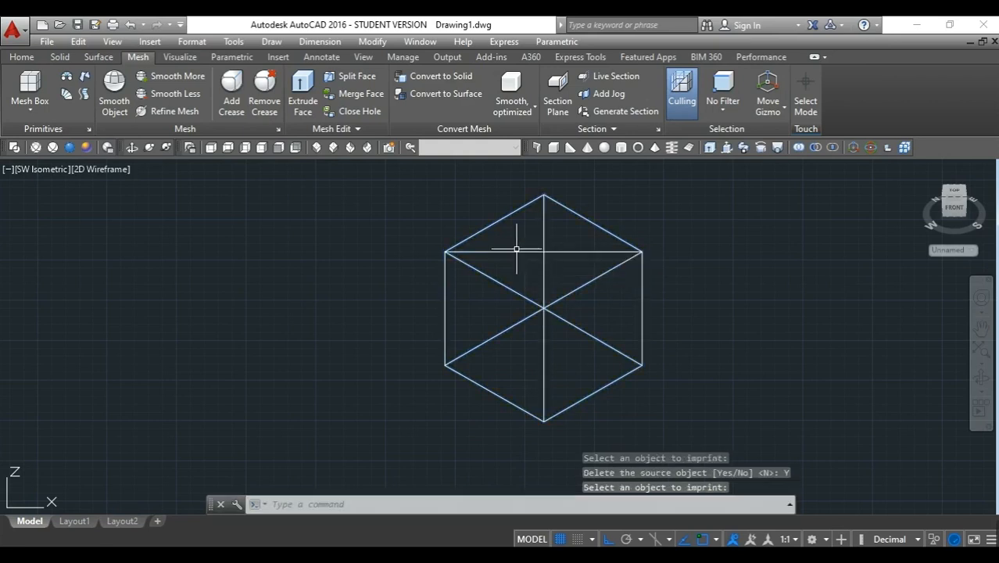
key("Return")
Select the imprinted diagonal to check that it belongs to the box, and clear the selection
left_click(516, 250)
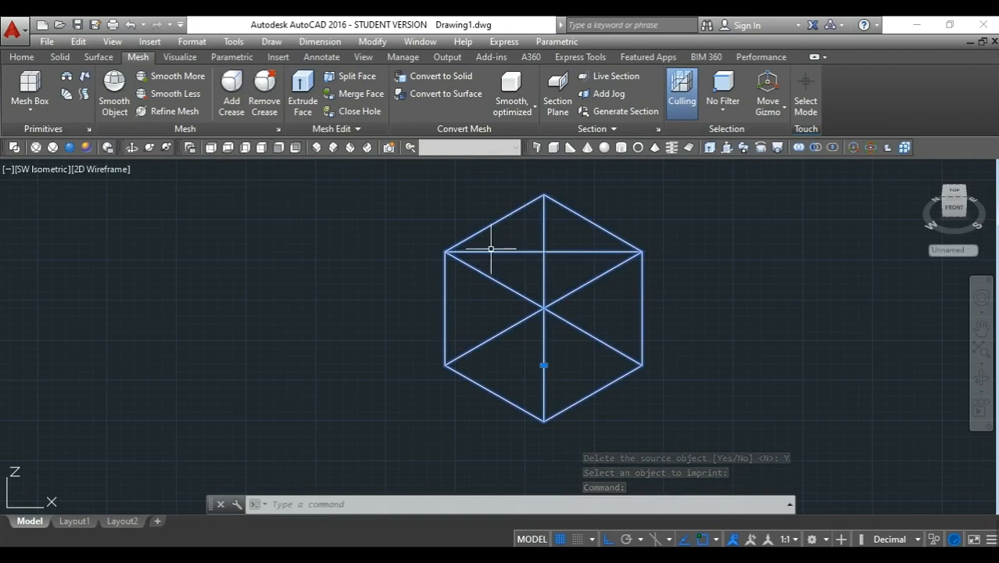
key("Escape")
key("Escape")
key("Escape")
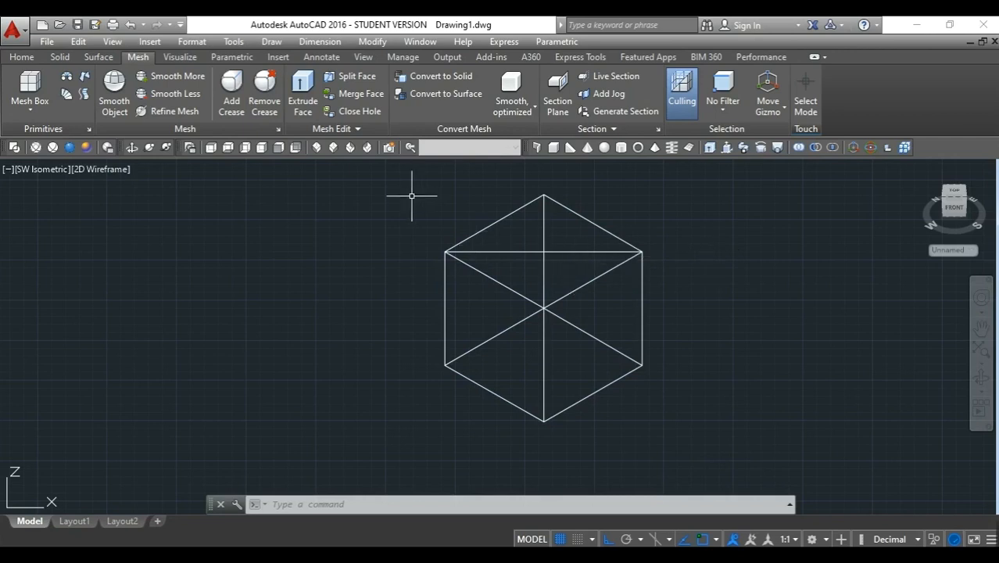
Extrude the rear triangular half of the box's top face upward with Presspull
left_click(725, 147)
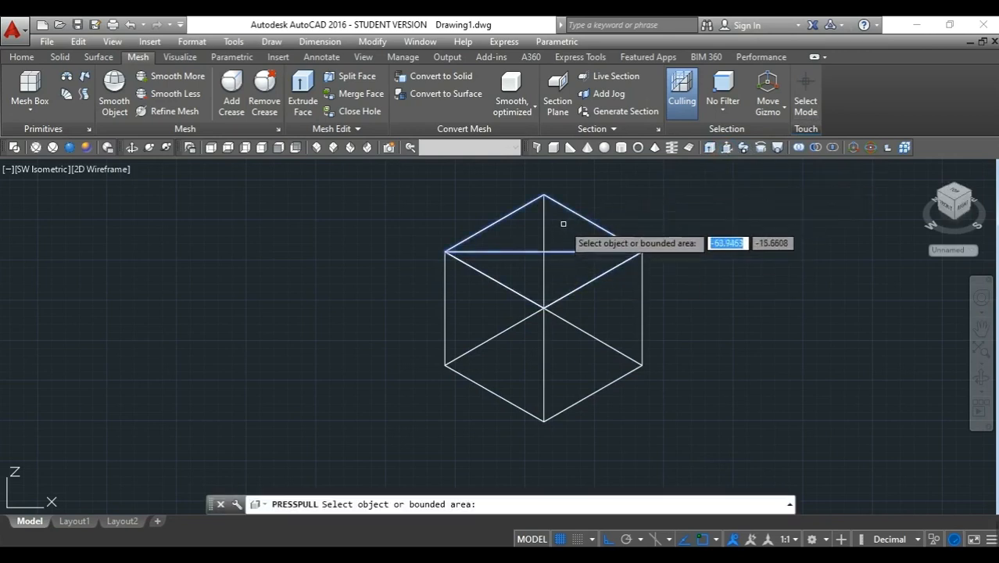
left_click(562, 223)
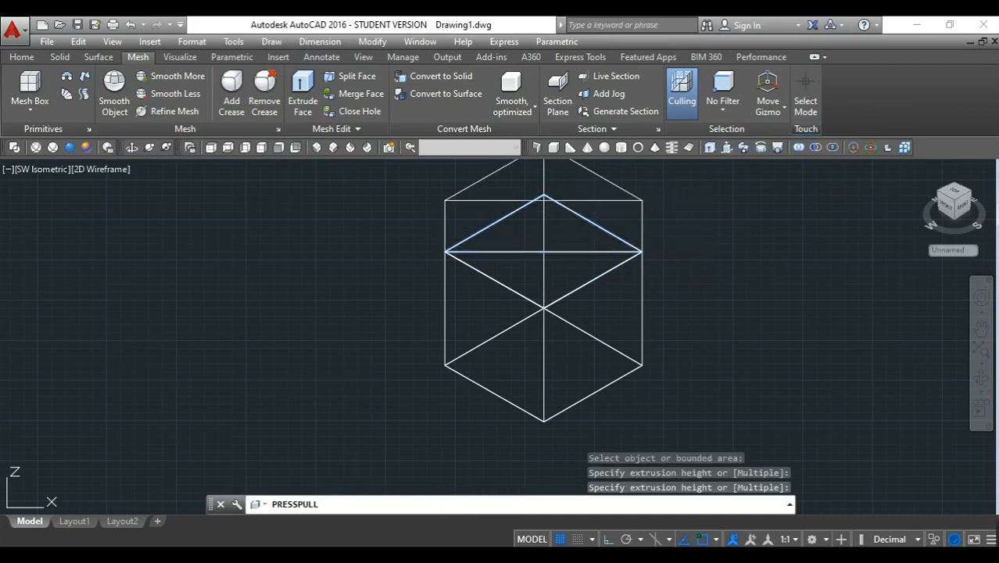
left_click(556, 180)
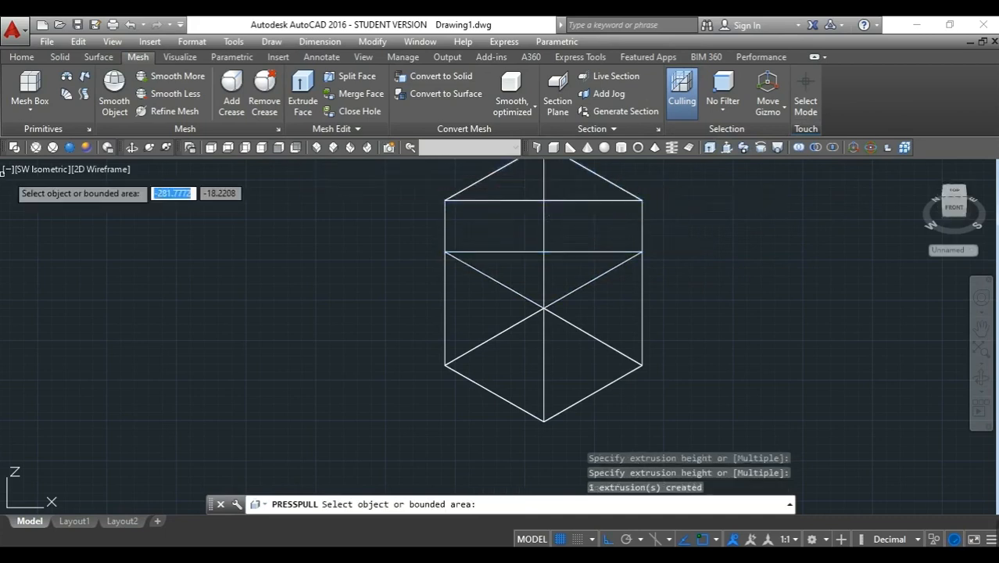
Display the stepped solid in the Realistic visual style
left_click(67, 148)
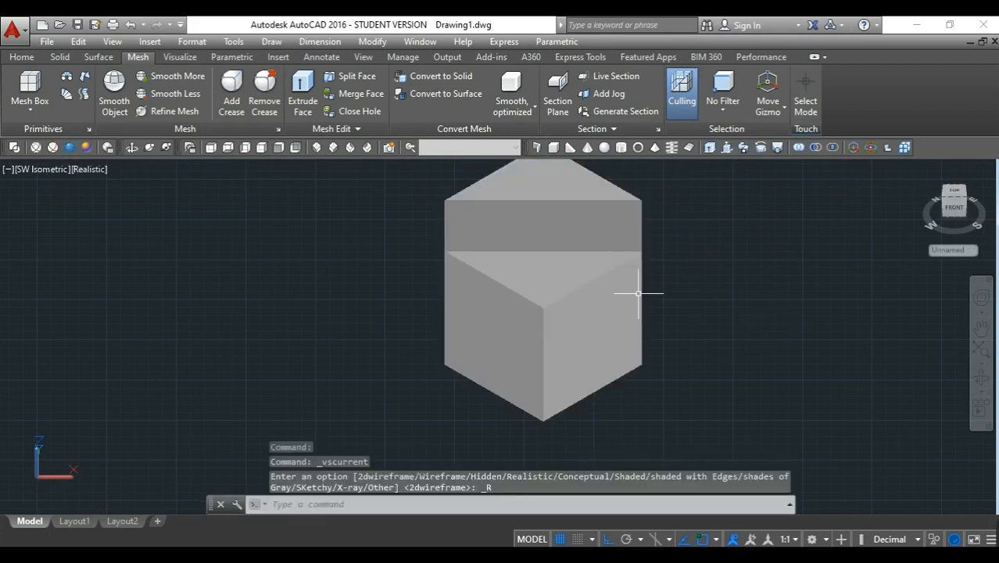
scroll(626, 282, "down", 2)
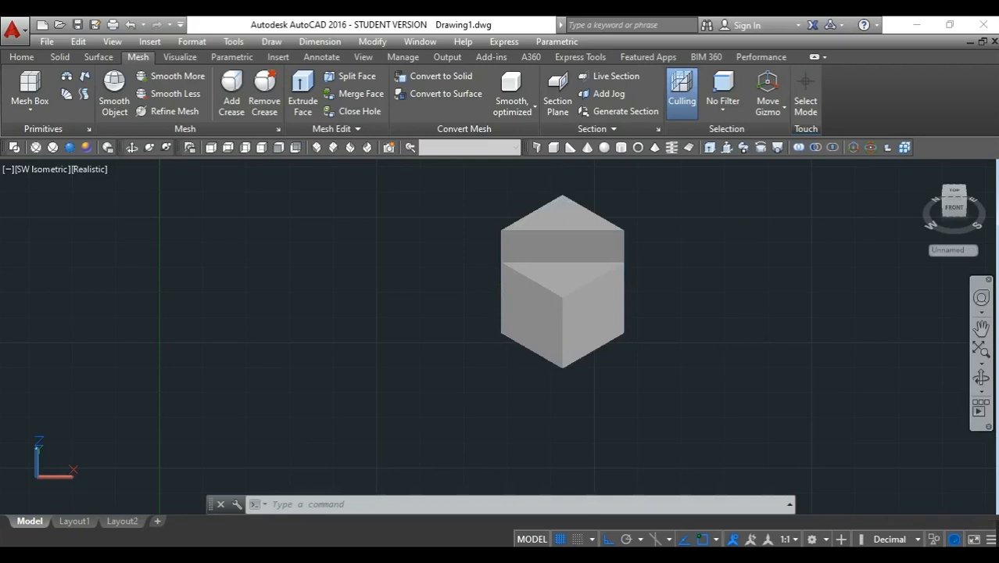
key("Escape")
key("Escape")
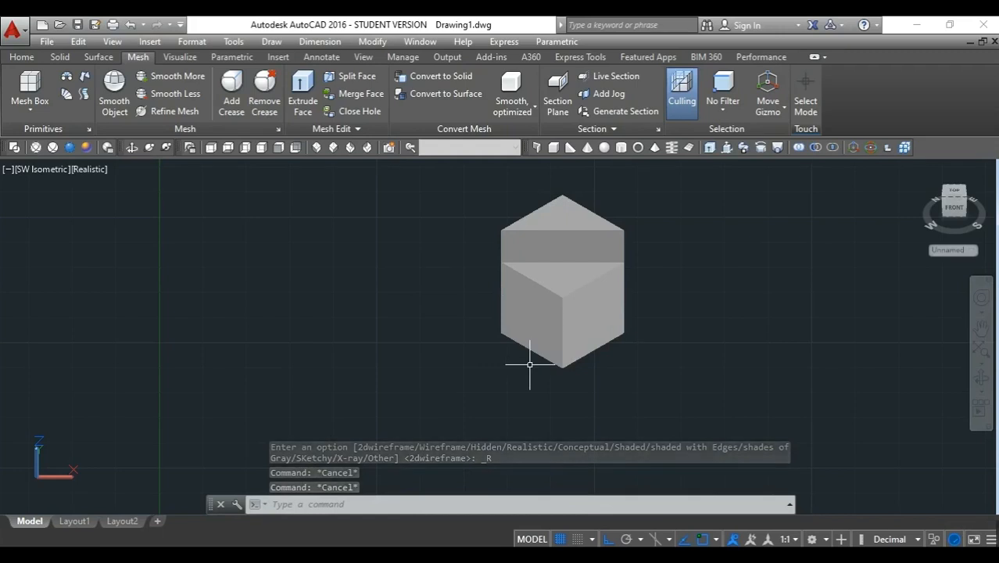
Undo the visual style change, the Presspull extrusion, the imprinted edge and the diagonal line
scroll(529, 364, "up", 2)
key("ctrl+z")
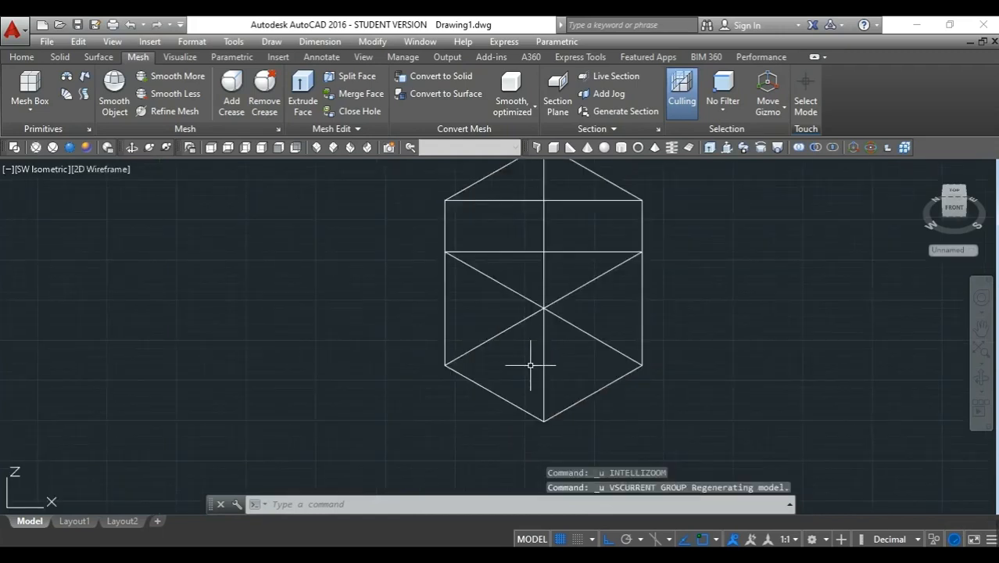
key("ctrl+z")
key("ctrl+z")
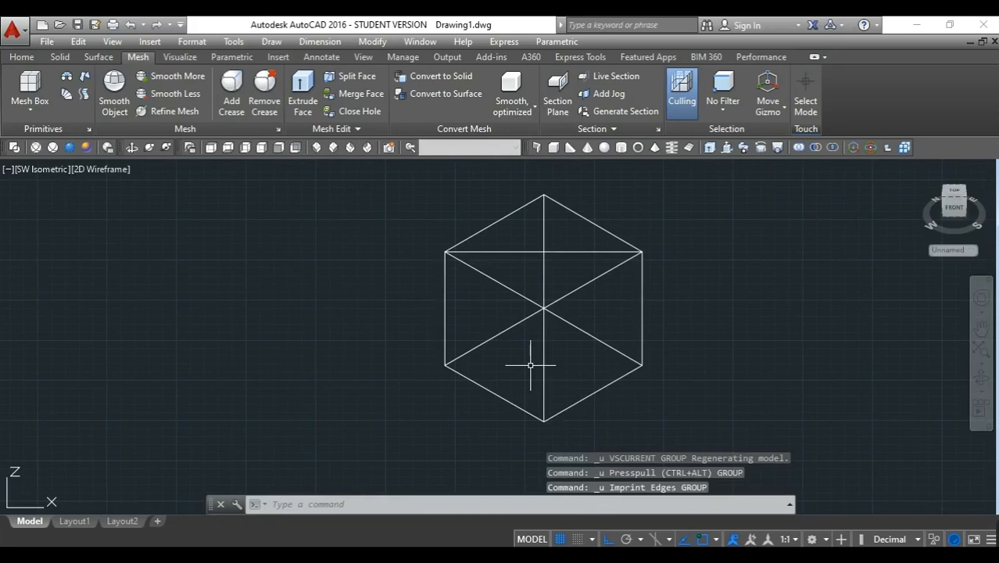
key("ctrl+z")
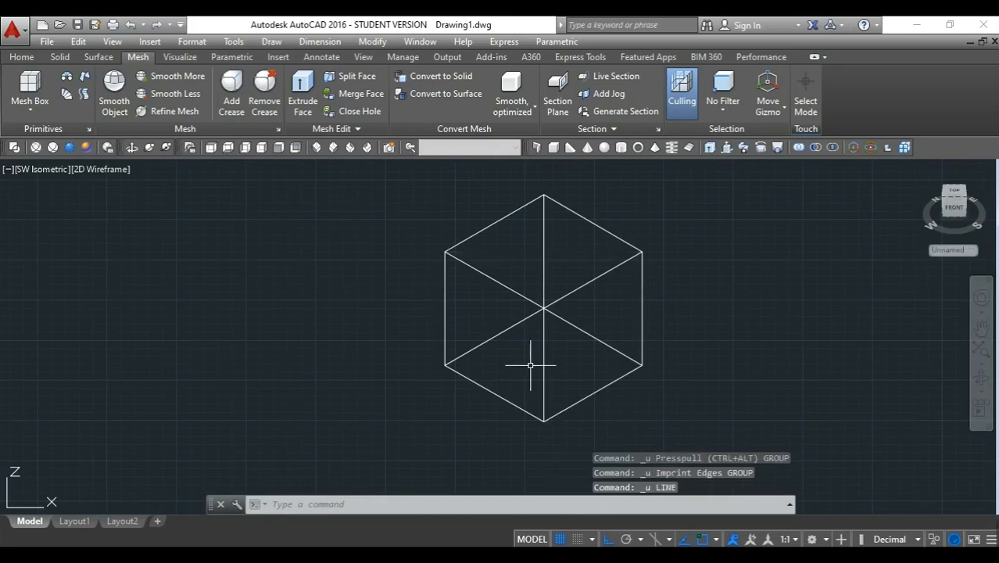
Chamfer the two front edges of the box's top face with both chamfer distances set to 10
left_click(370, 42)
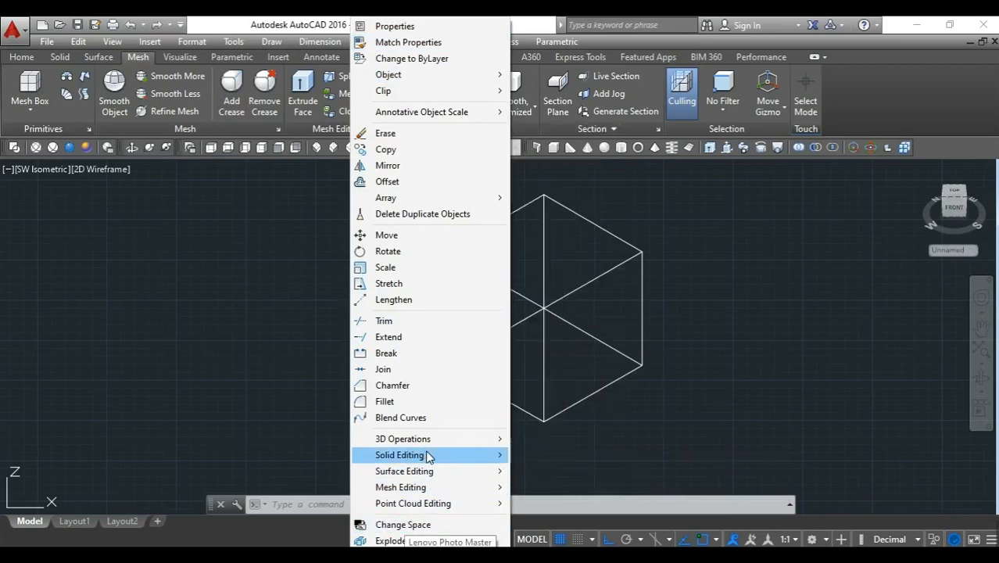
mouse_move(468, 457)
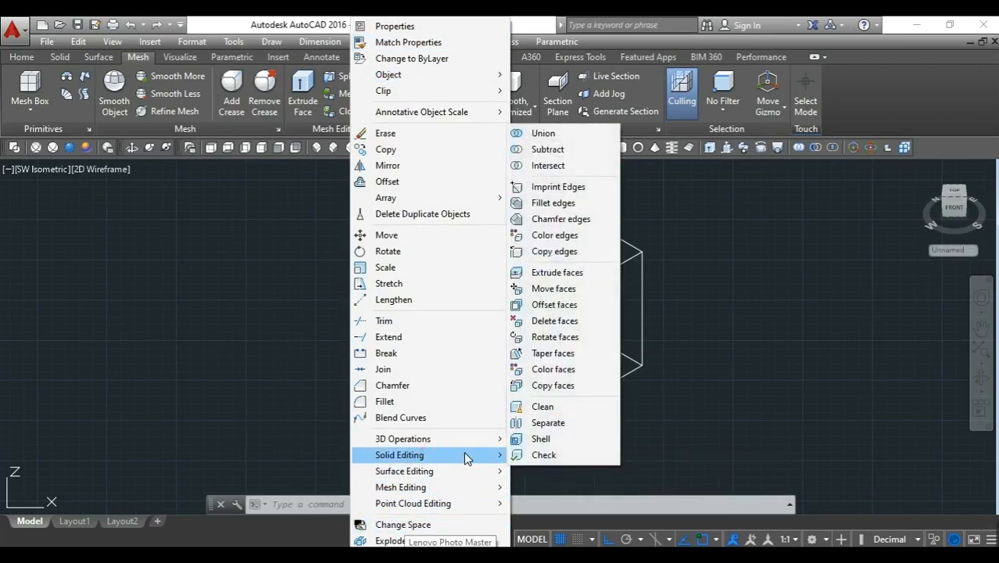
left_click(560, 218)
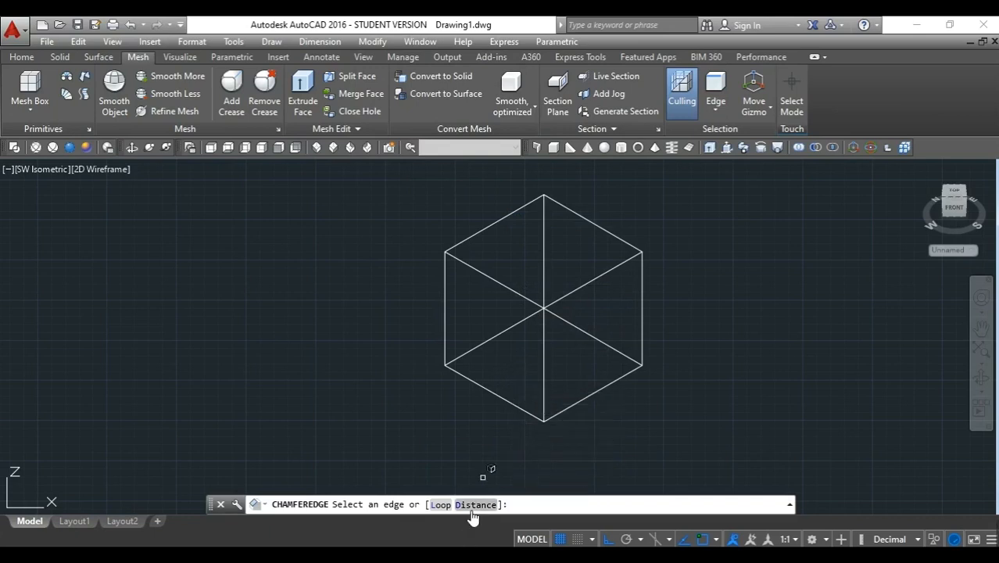
key("Return")
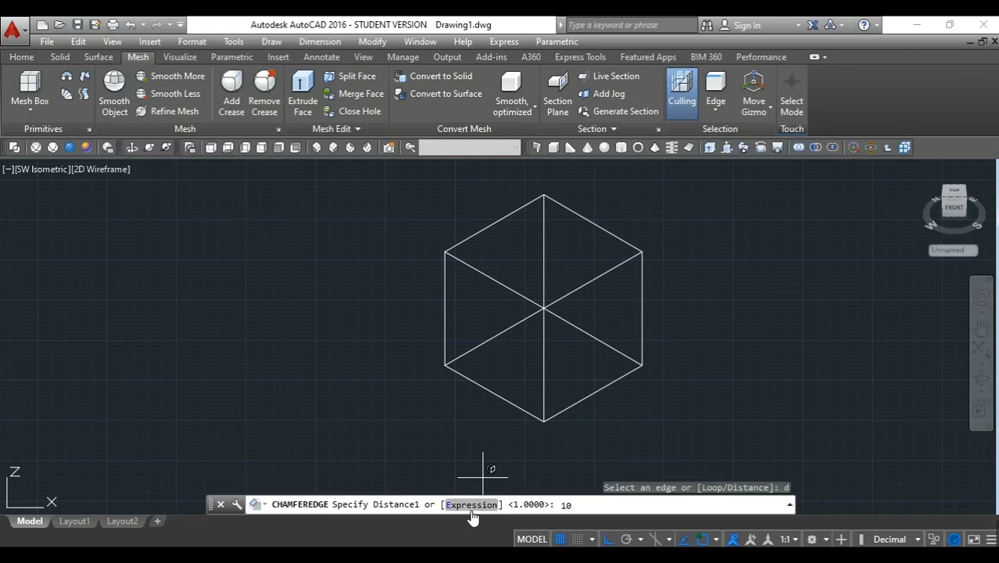
key("Return")
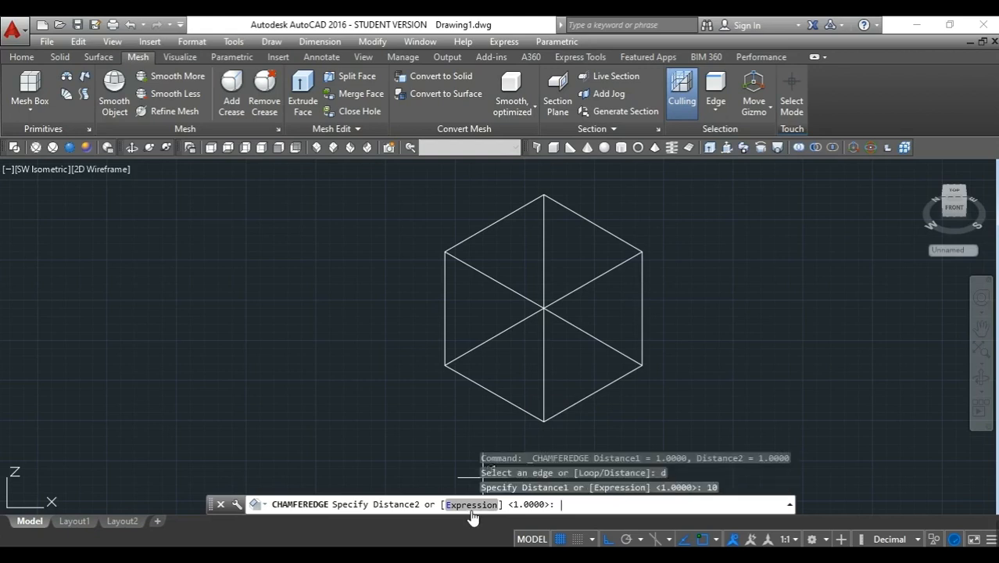
type("10")
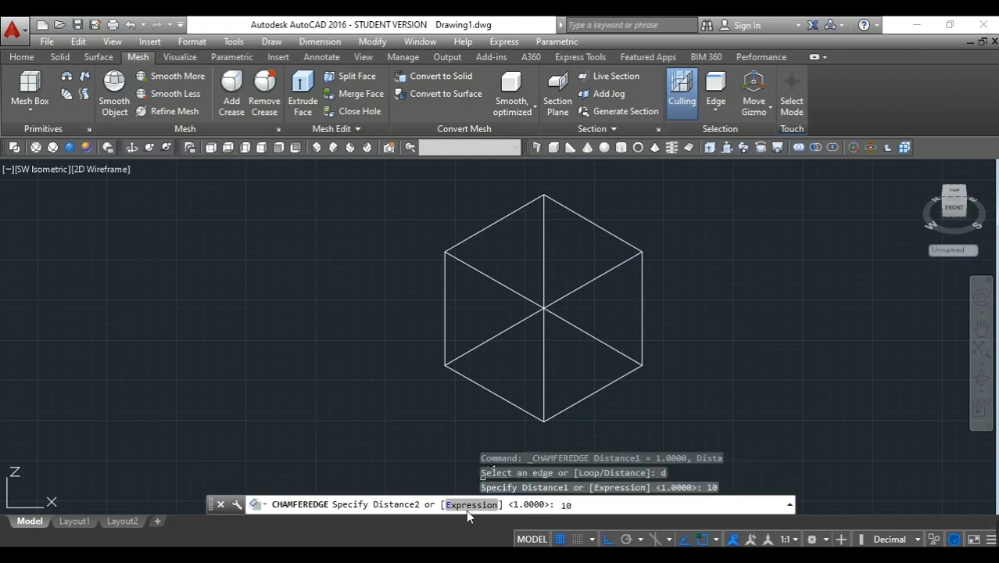
key("Return")
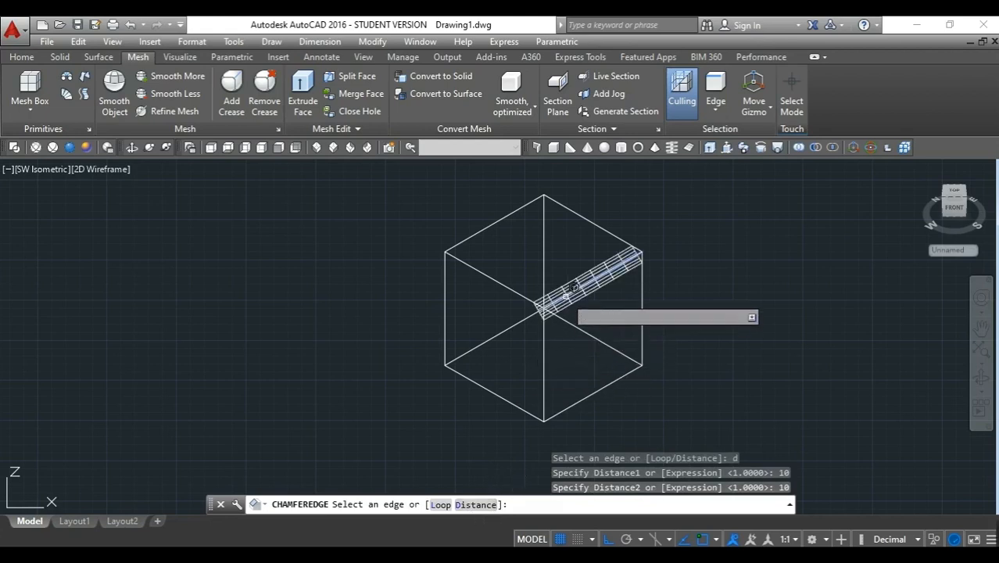
left_click(573, 290)
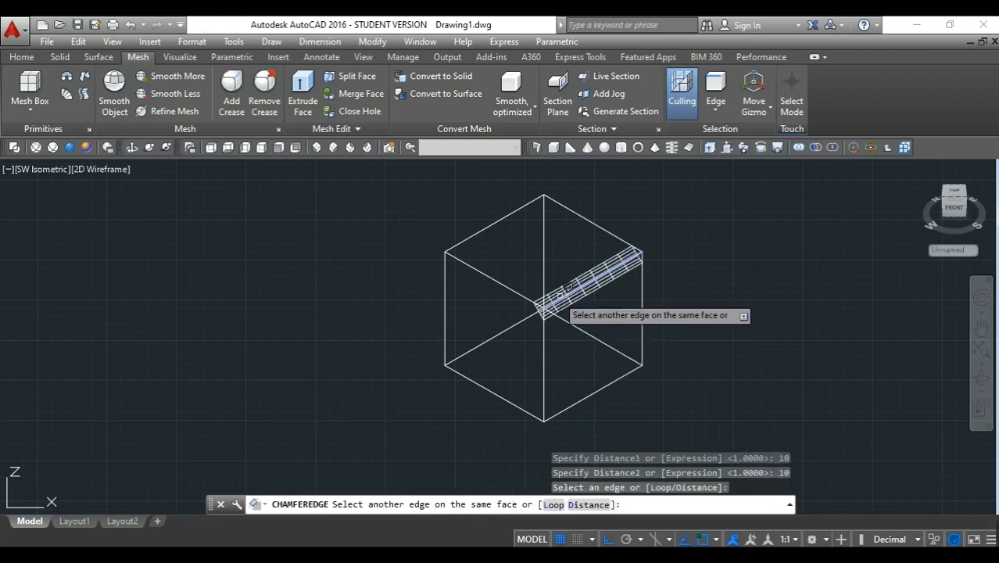
left_click(494, 280)
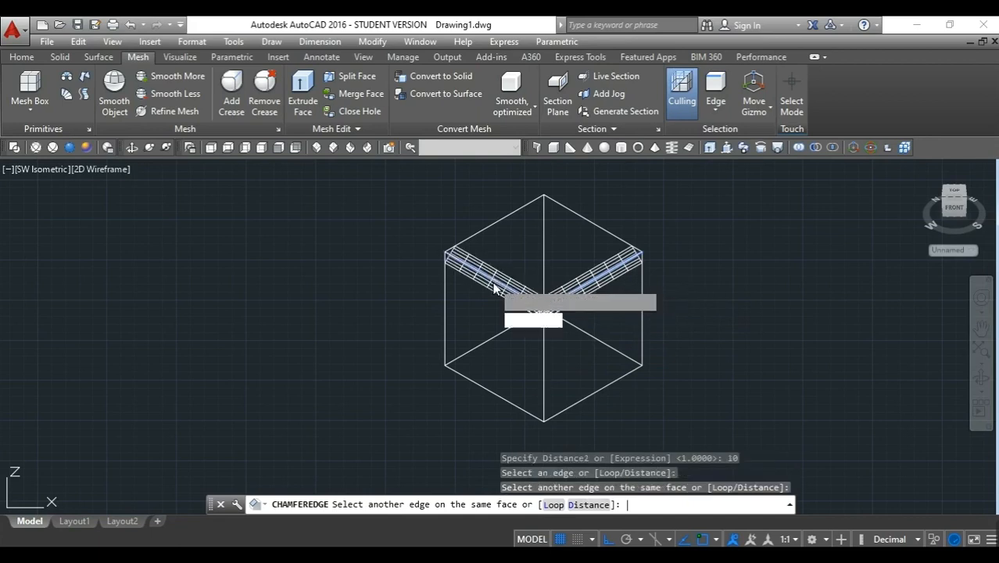
key("Return")
key("Return")
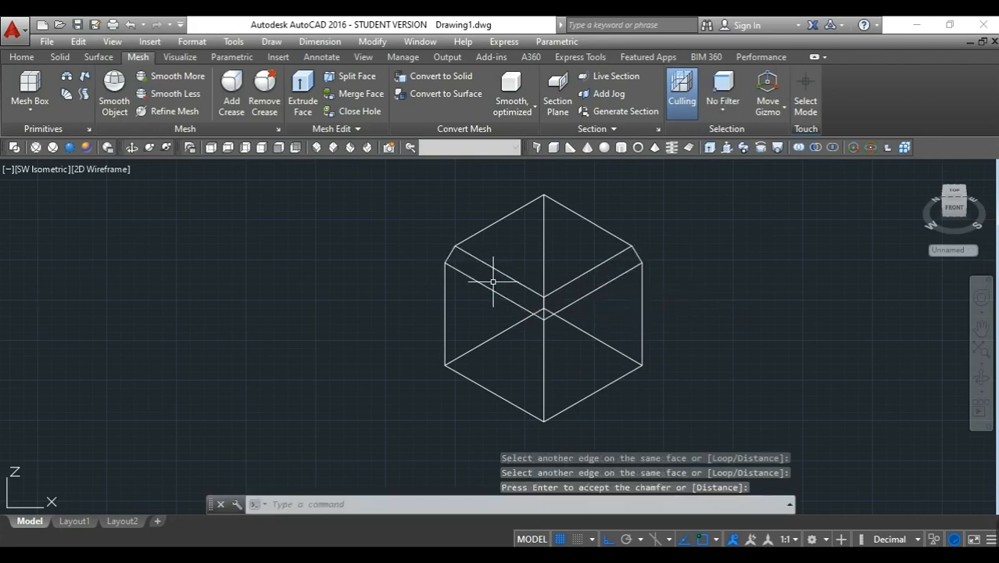
Display the chamfered box in the Realistic visual style and orbit around it to inspect the chamfers
left_click(71, 148)
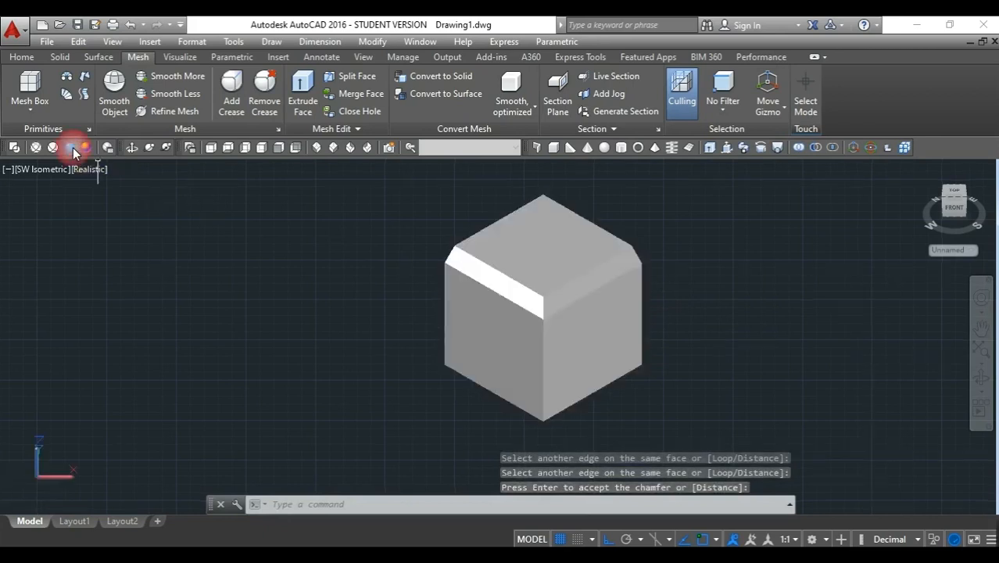
left_click(132, 148)
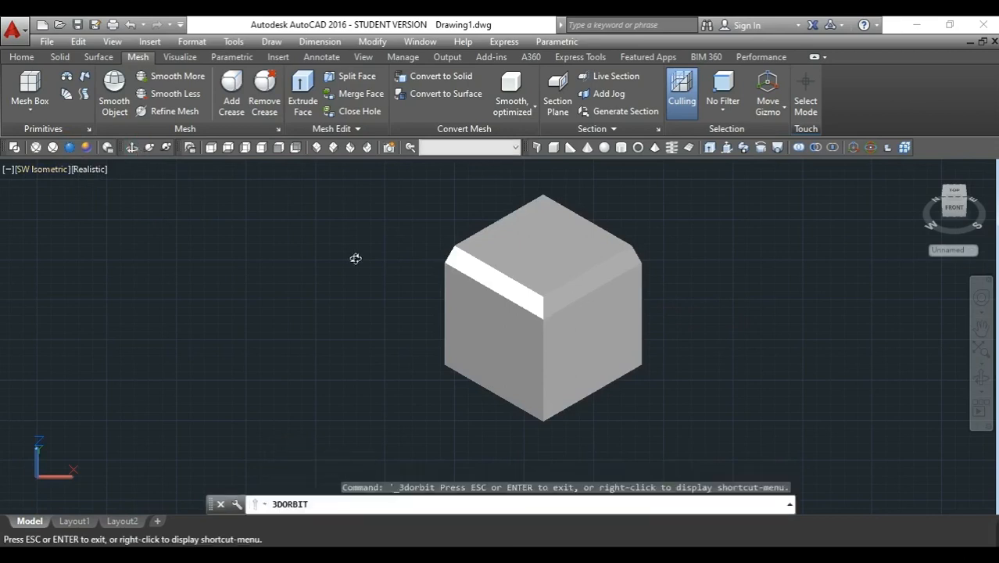
left_click_drag(528, 406, 681, 378)
key("Escape")
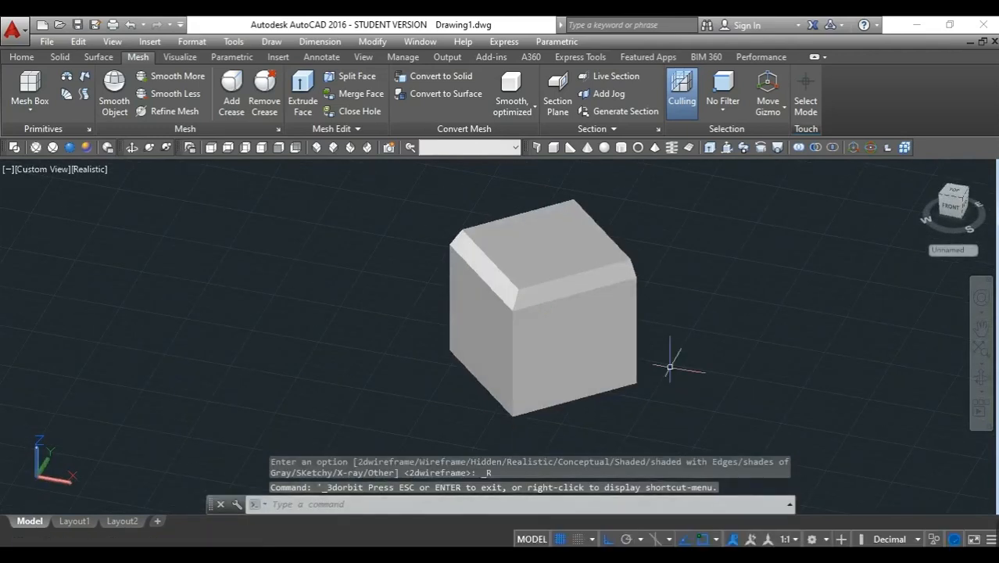
Undo the orbit, the Realistic visual style change and the edge chamfers
key("ctrl+z")
key("ctrl+z")
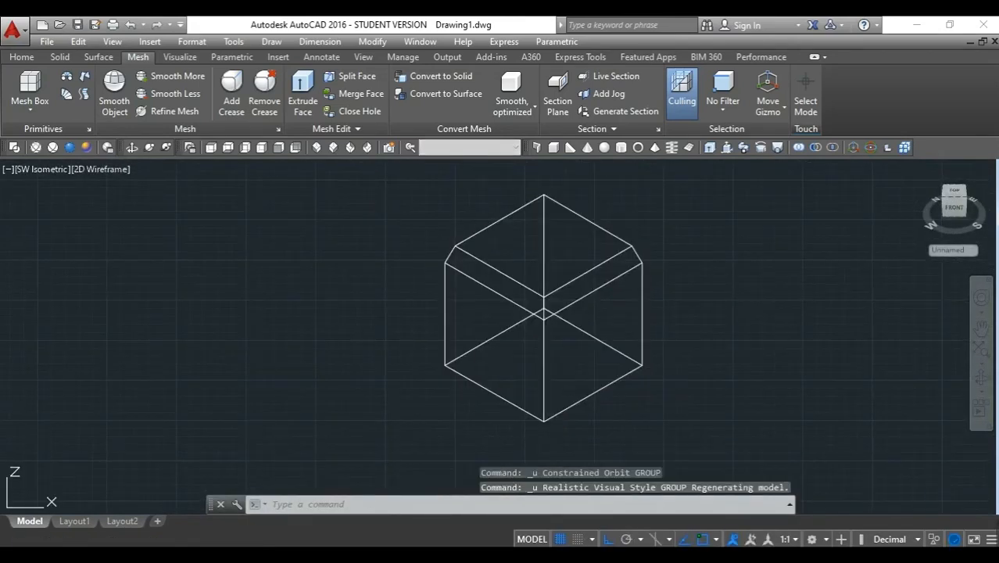
key("ctrl+z")
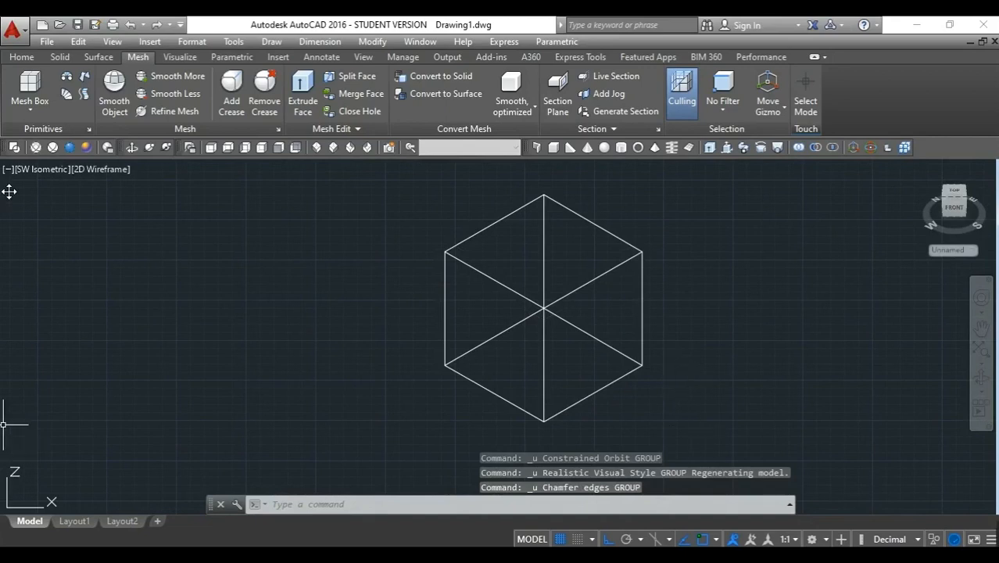
Display the unchamfered box in the Realistic visual style
left_click(69, 148)
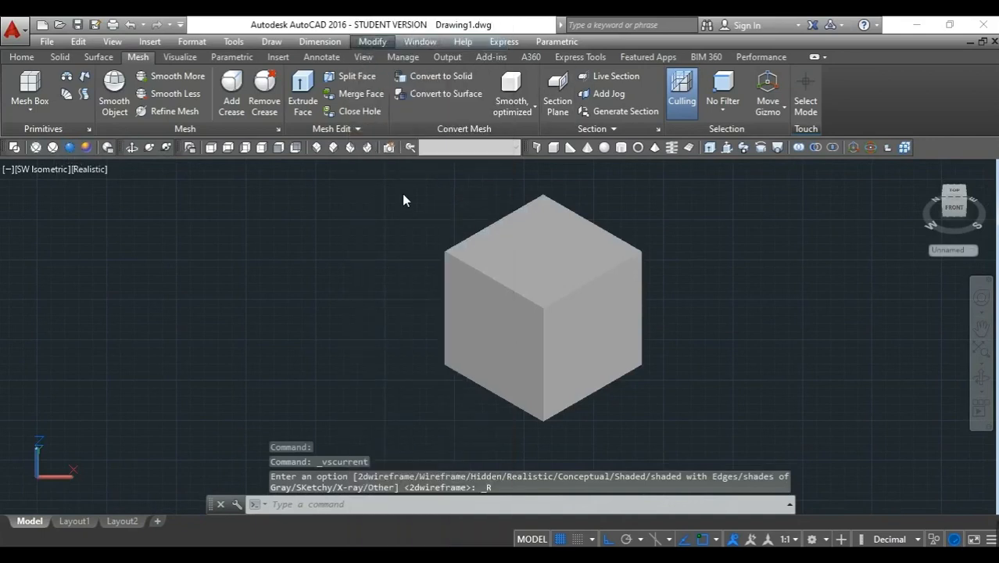
left_click(391, 92)
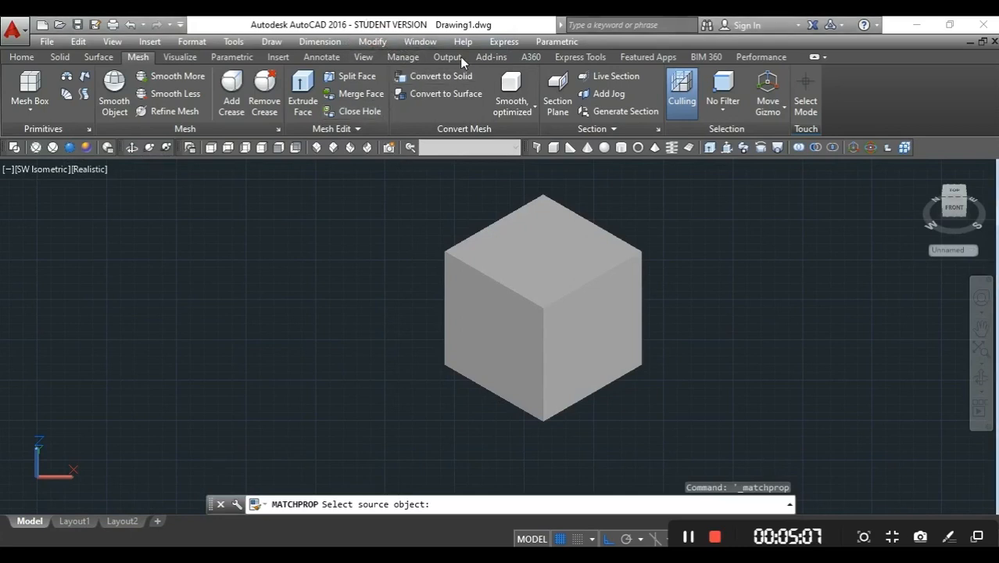
key("Escape")
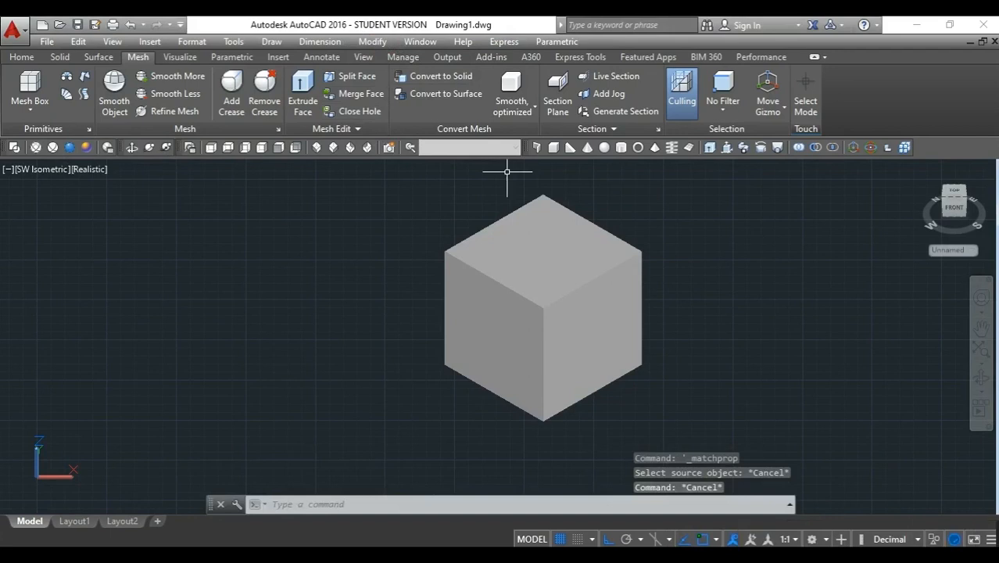
Color the three edges meeting at the top face's front corner with index color 220, and display the box in 2D Wireframe
left_click(379, 45)
mouse_move(404, 455)
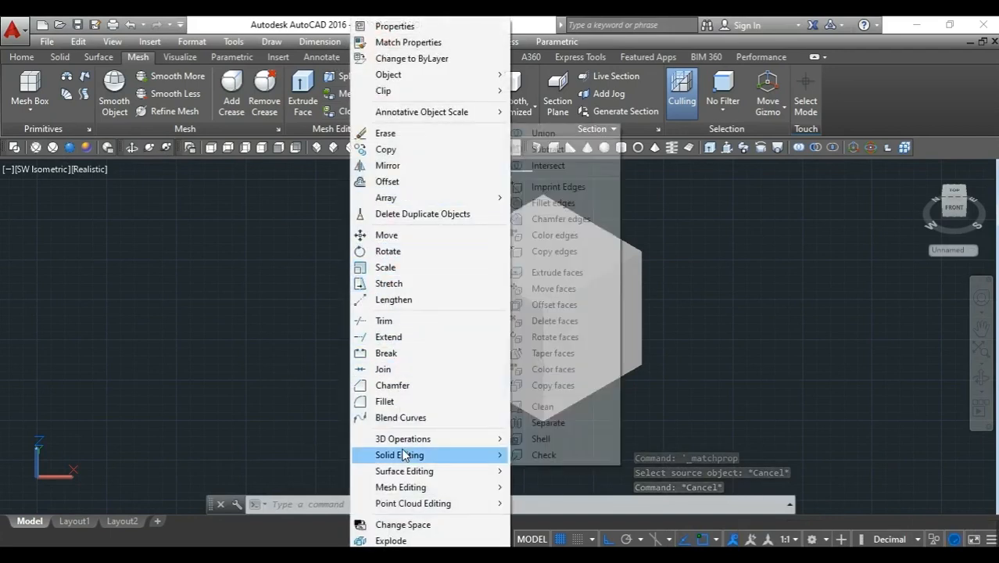
left_click(551, 235)
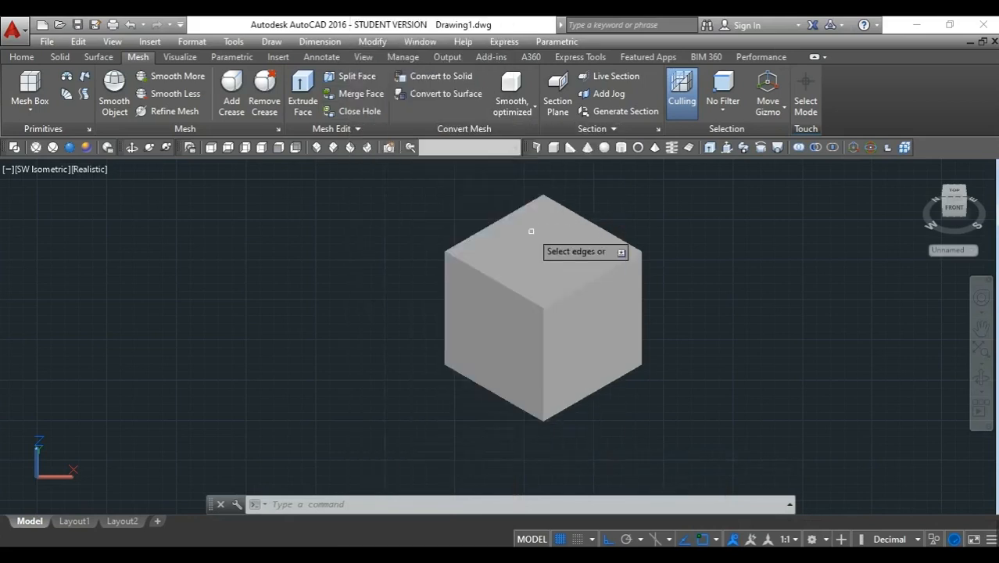
left_click(545, 352)
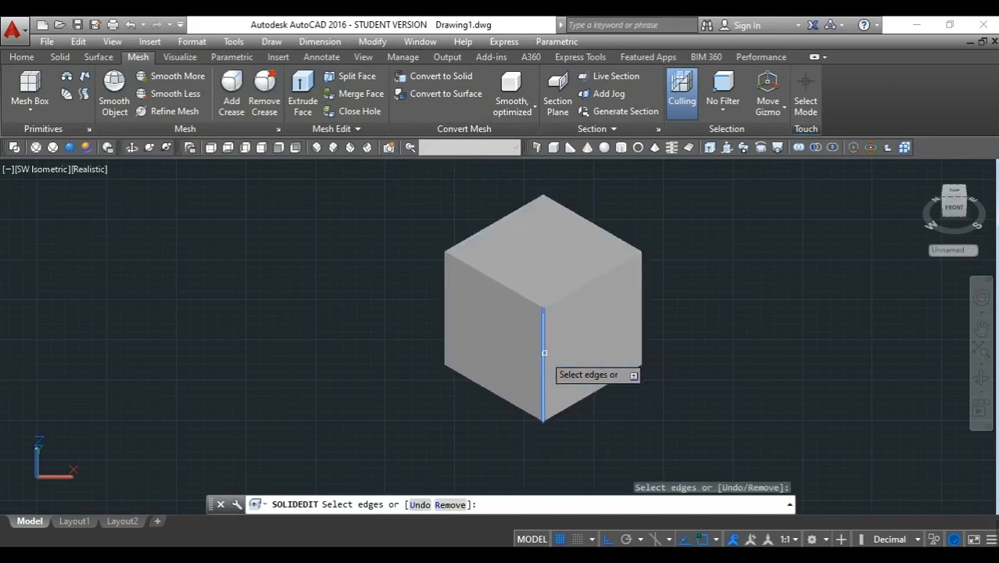
left_click(560, 297)
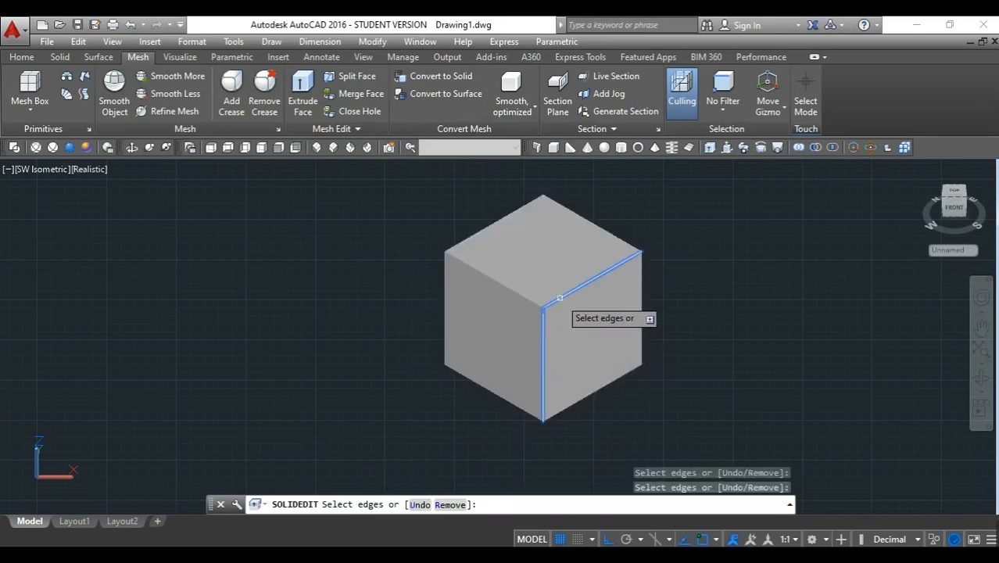
left_click(507, 288)
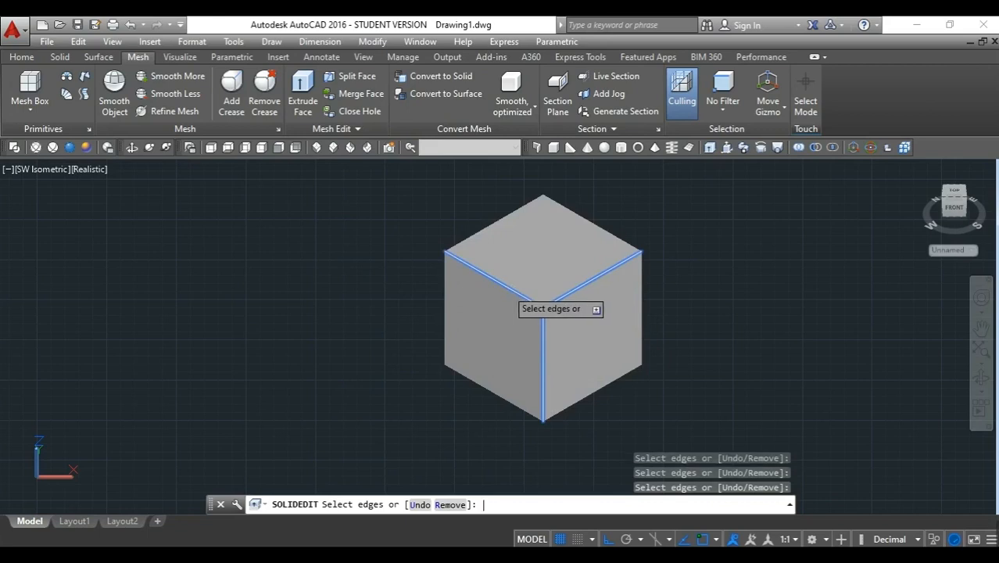
key("Return")
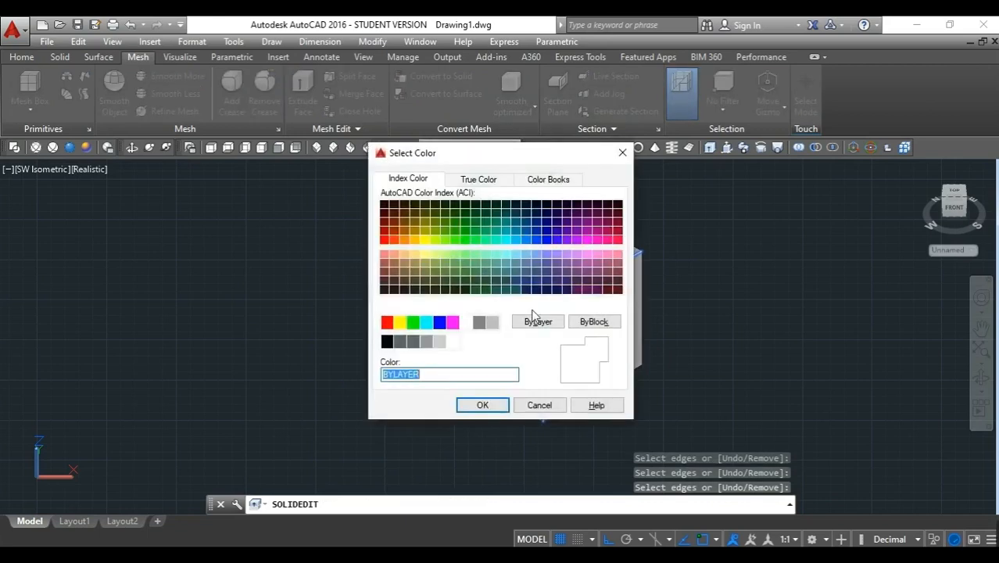
left_click(596, 239)
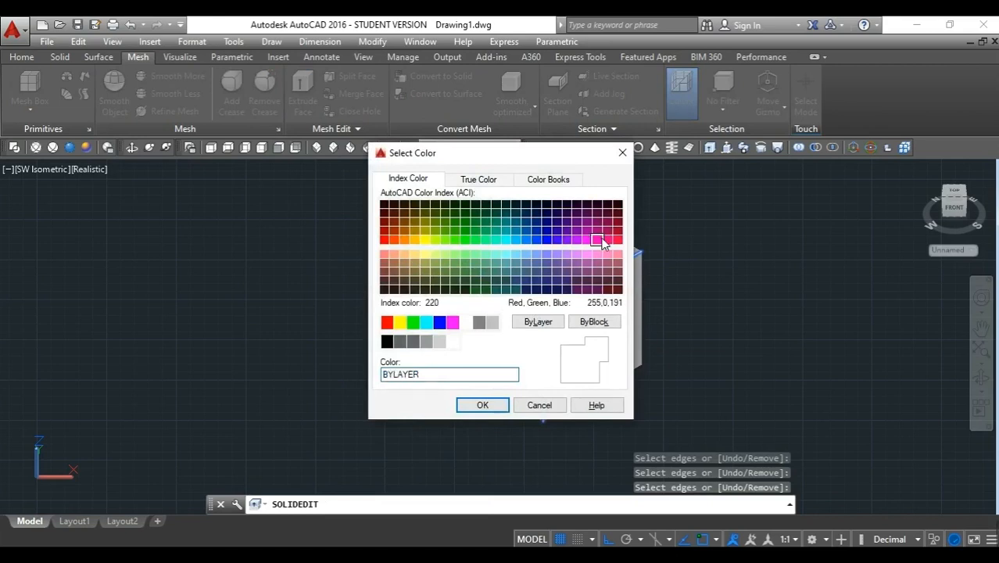
left_click(488, 405)
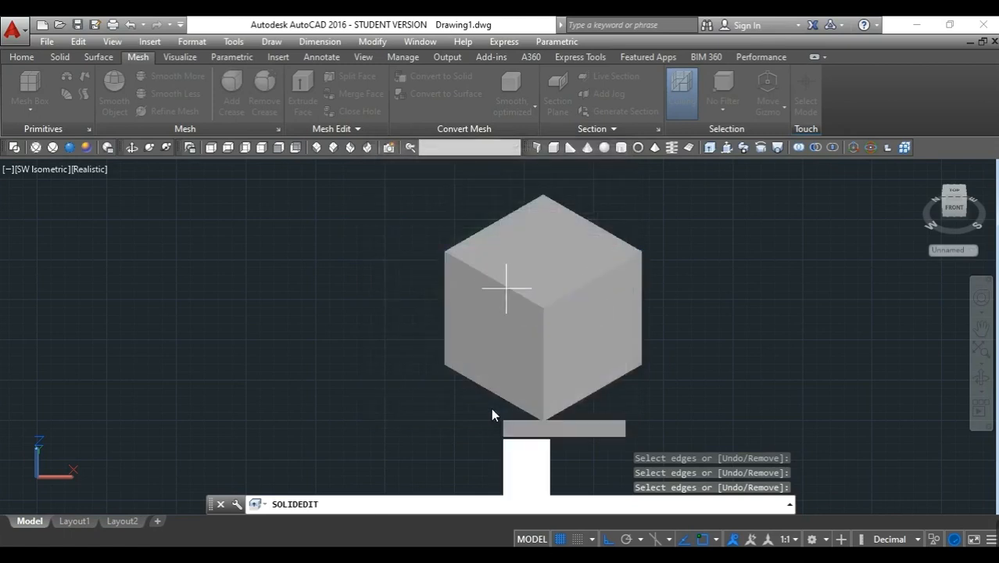
key("Return")
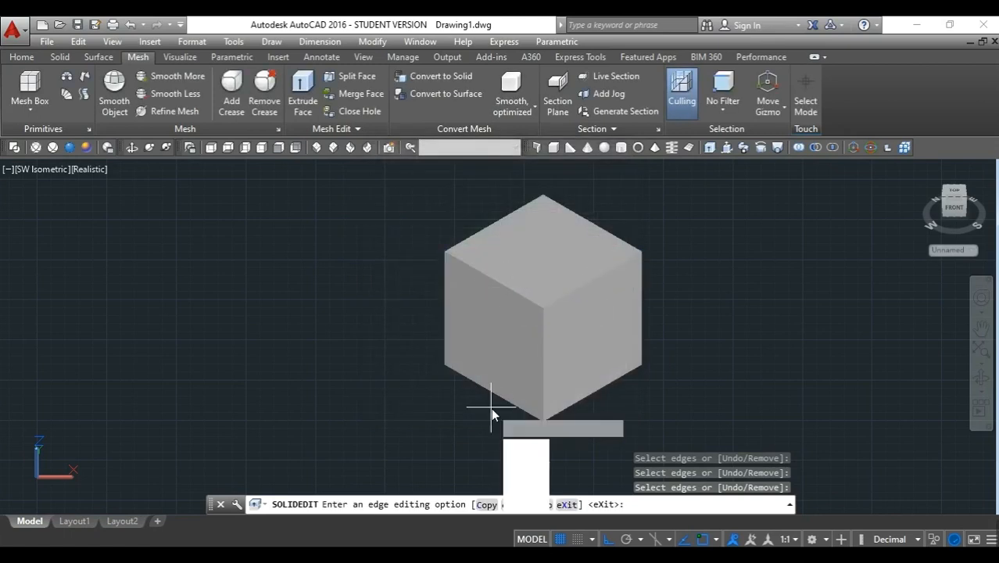
key("Return")
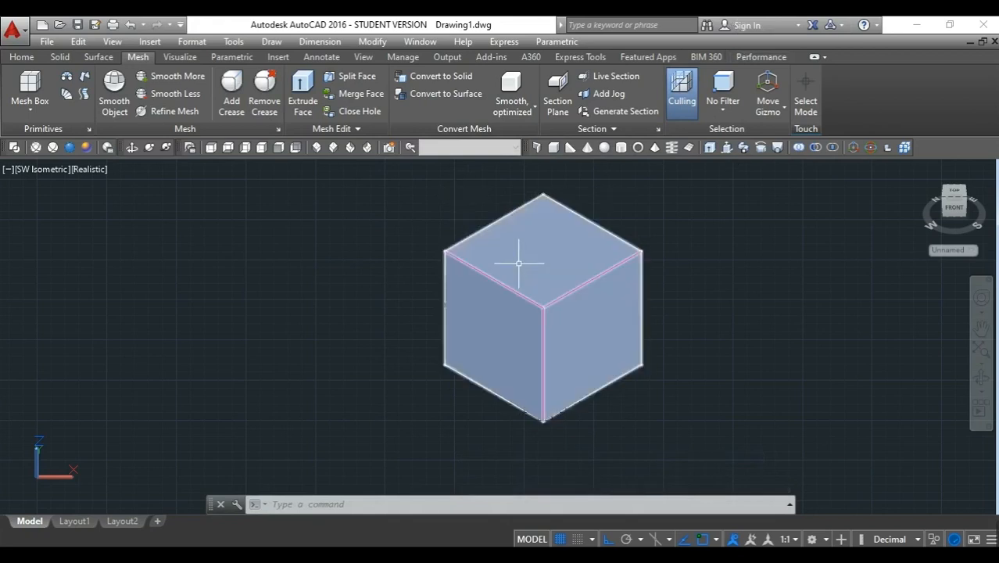
left_click(14, 148)
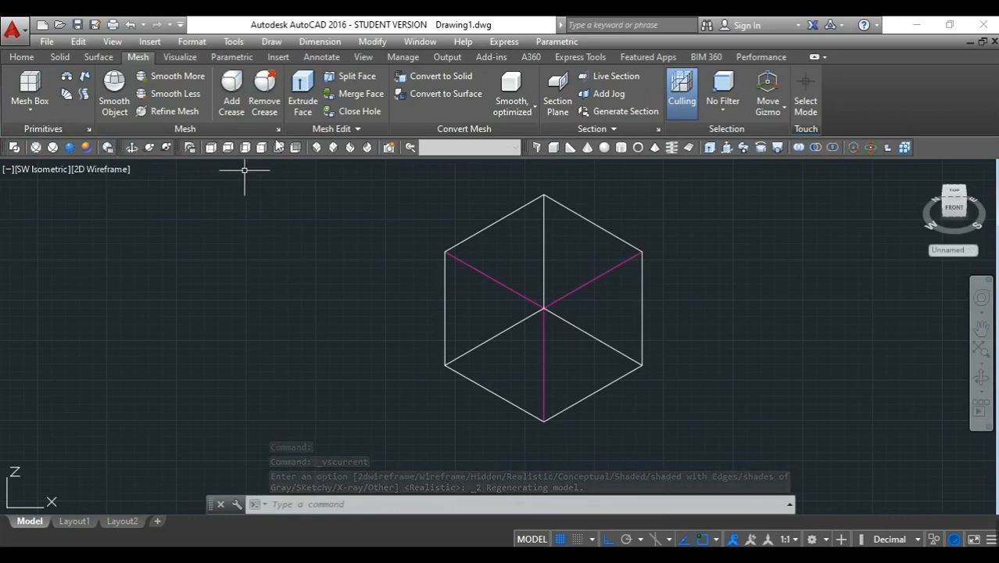
Color the top face's two rear edges with index color 50 using the SOLIDEDIT edge color option
type("s")
key("BackSpace")
type("olidedit")
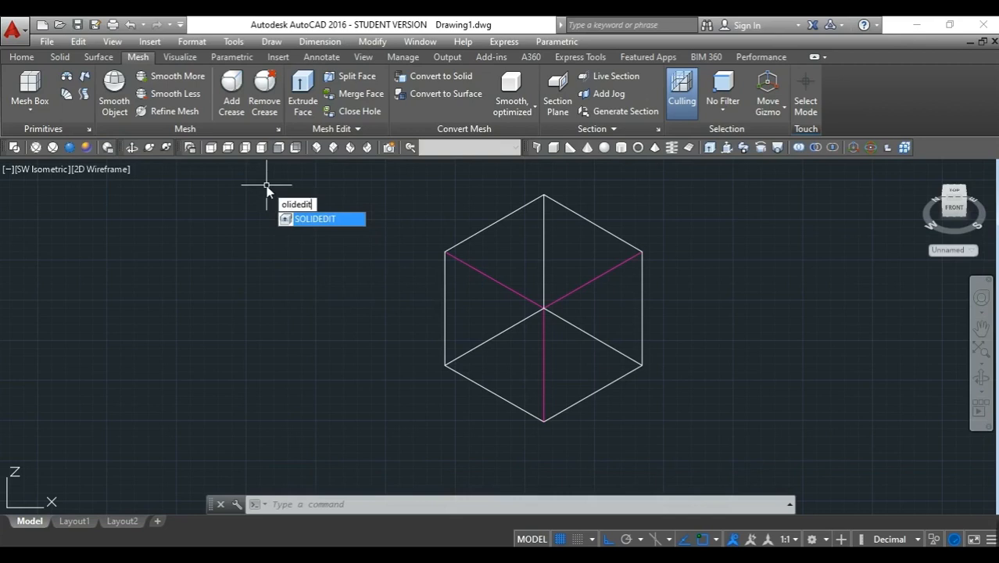
key("Return")
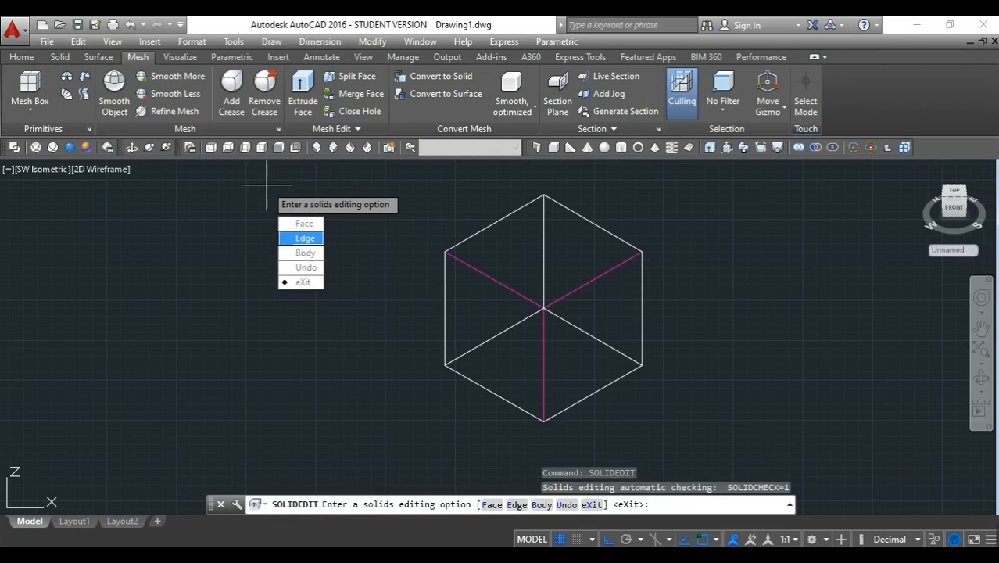
left_click(305, 238)
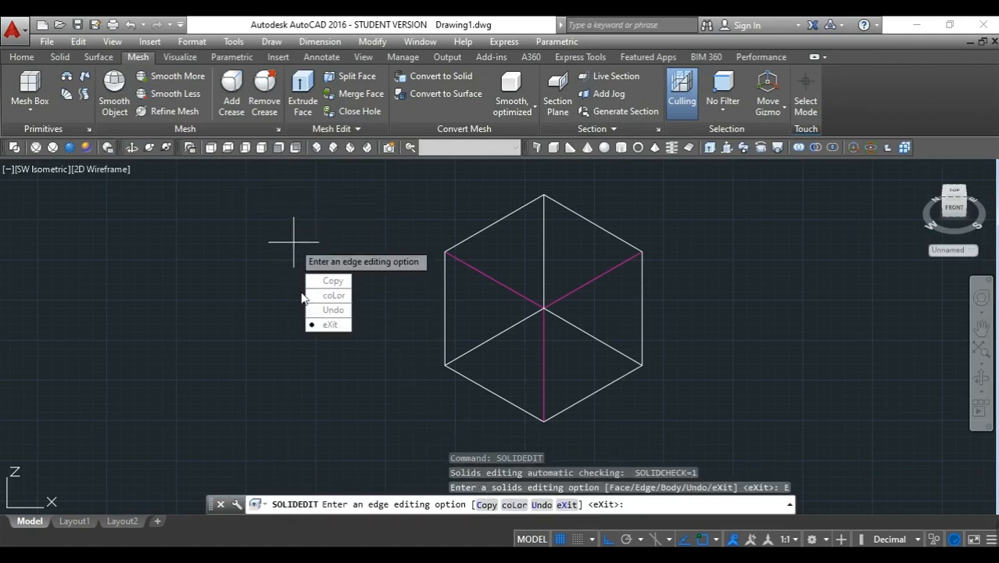
left_click(329, 296)
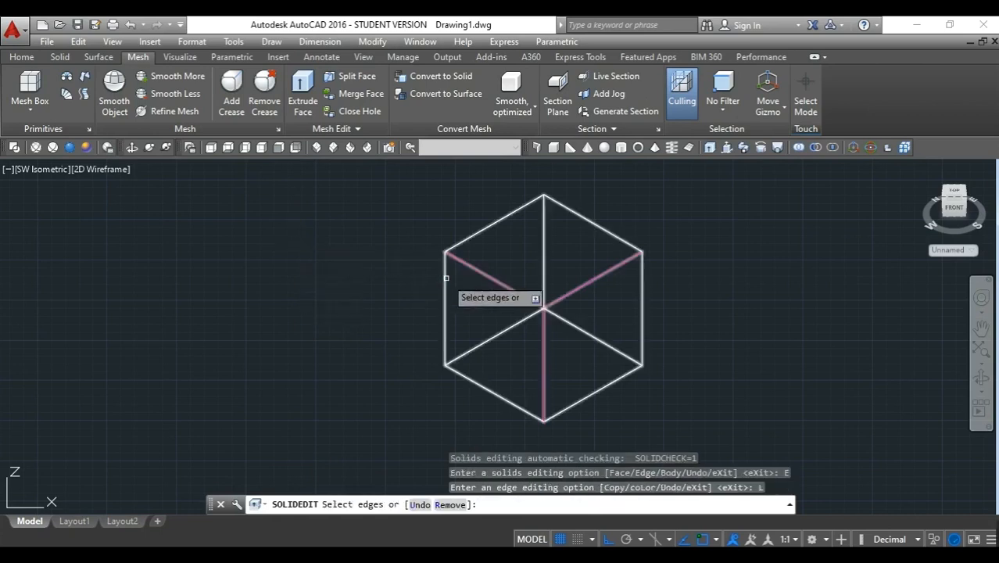
left_click(483, 227)
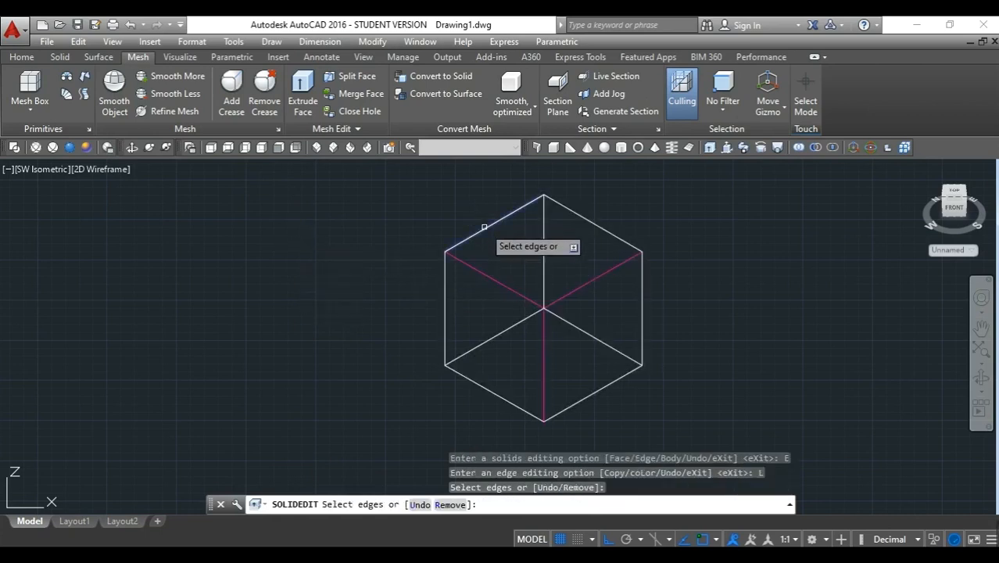
left_click(578, 214)
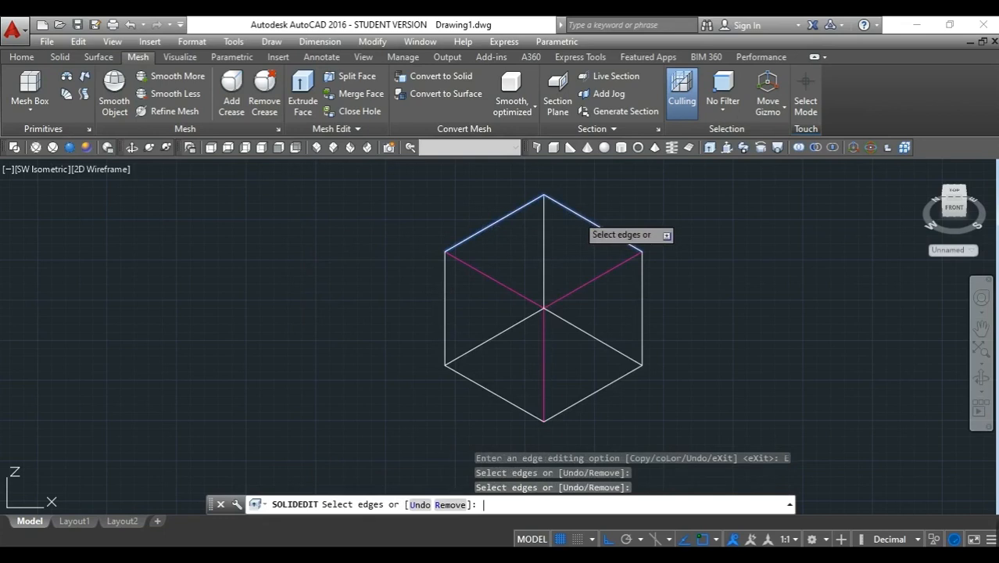
key("Return")
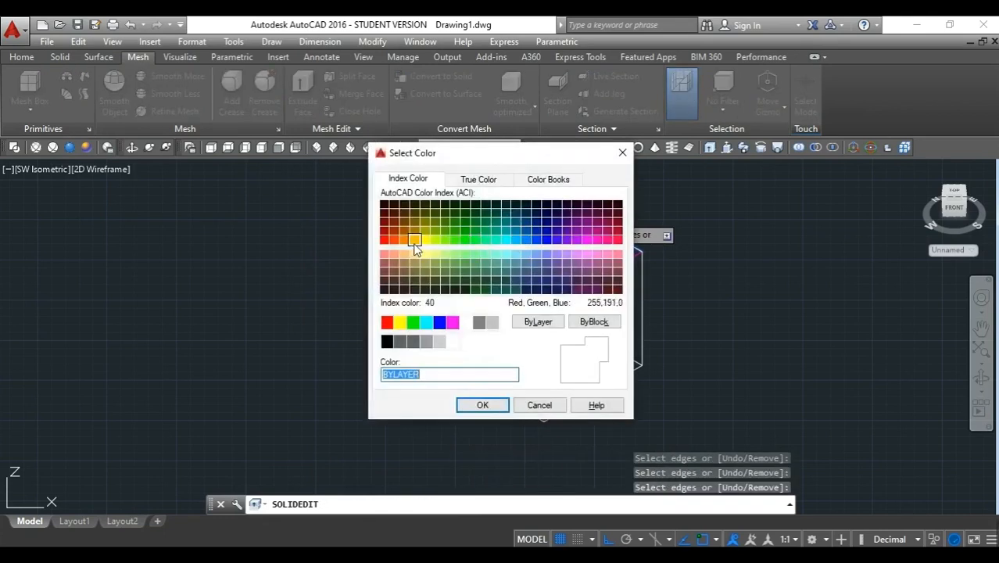
left_click(424, 240)
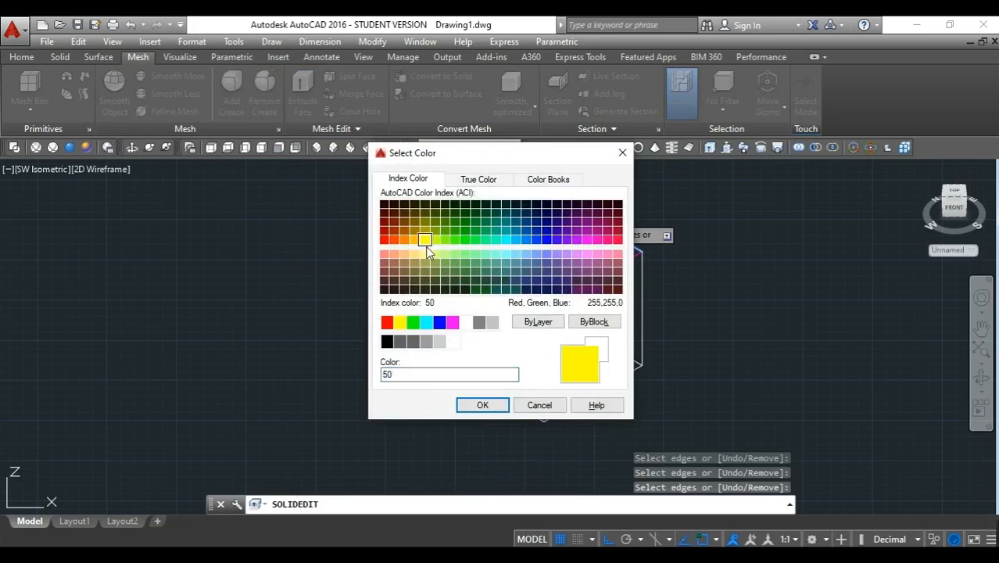
left_click(479, 404)
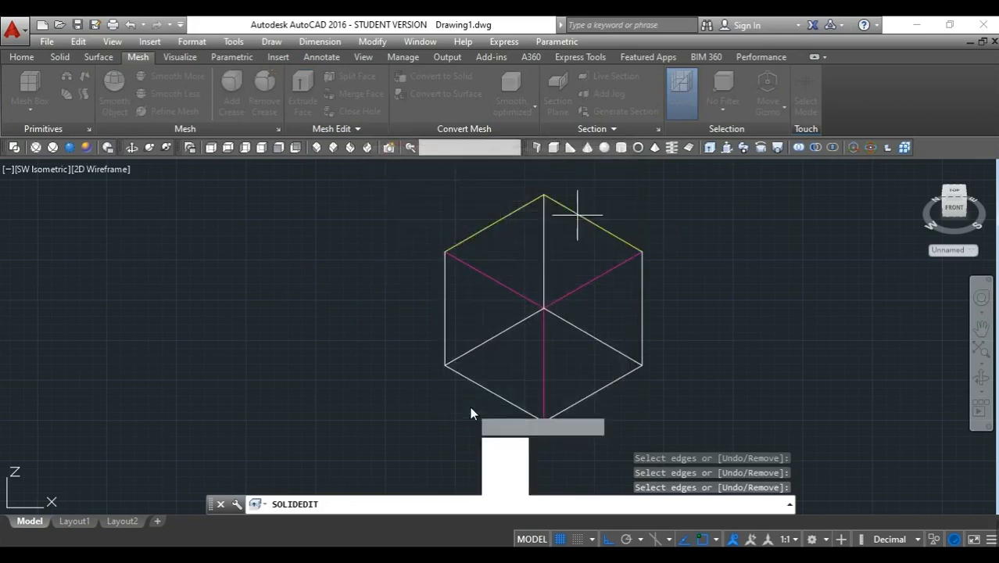
key("Return")
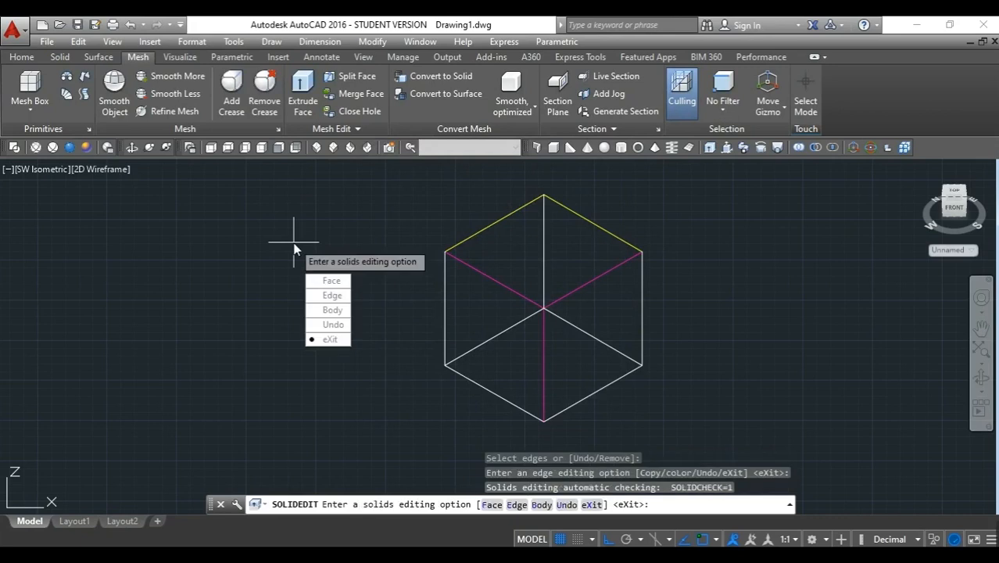
key("Return")
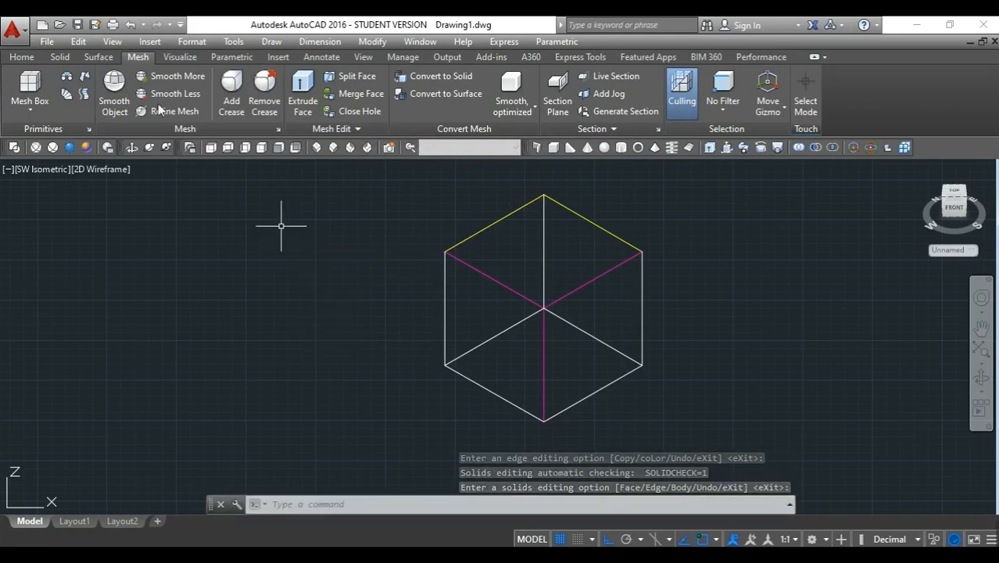
Copy the top face's four edges about 206 units at 0°, using the face's right corner as the base point
left_click(367, 43)
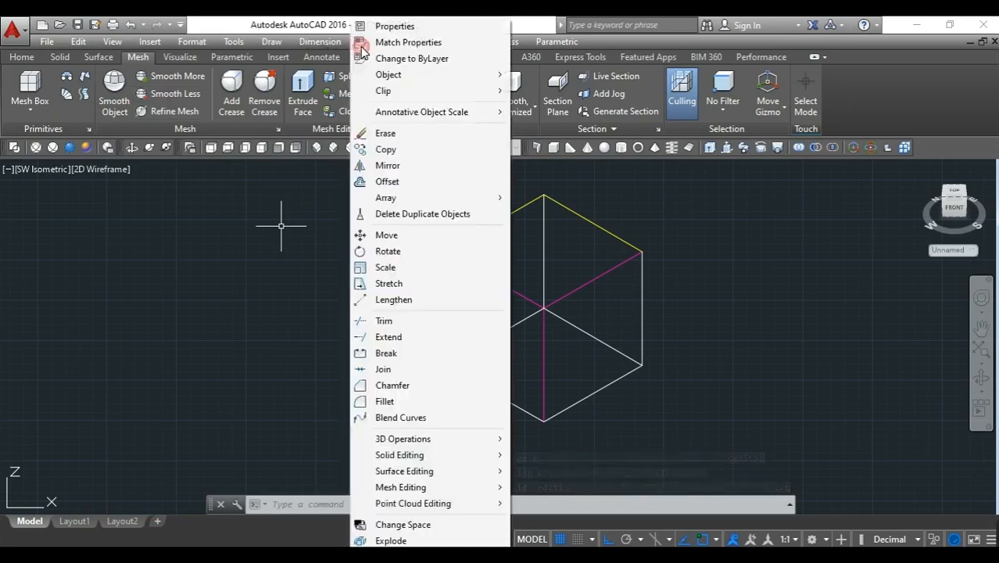
mouse_move(394, 457)
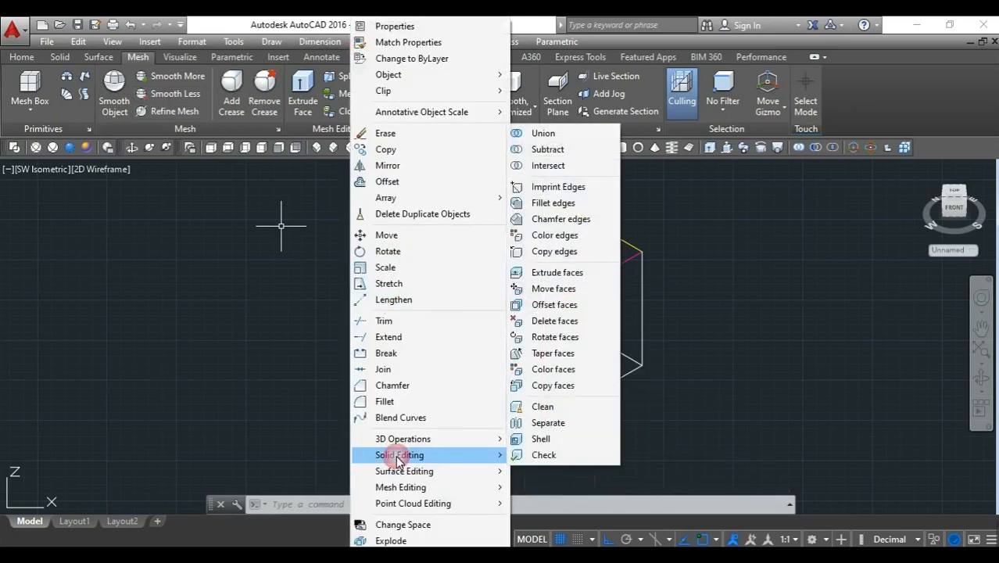
left_click(566, 252)
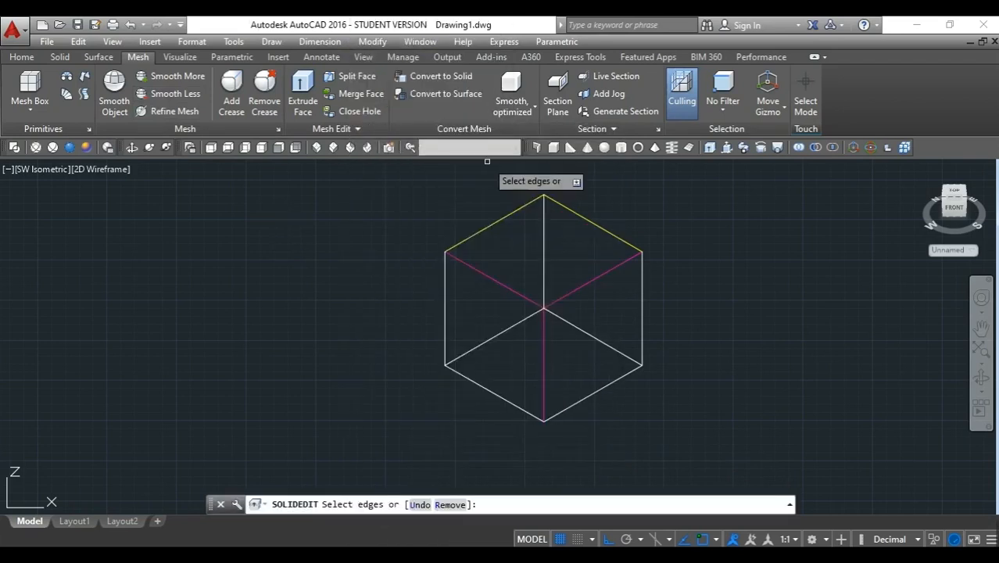
scroll(436, 335, "down", 2)
scroll(550, 326, "up", 2)
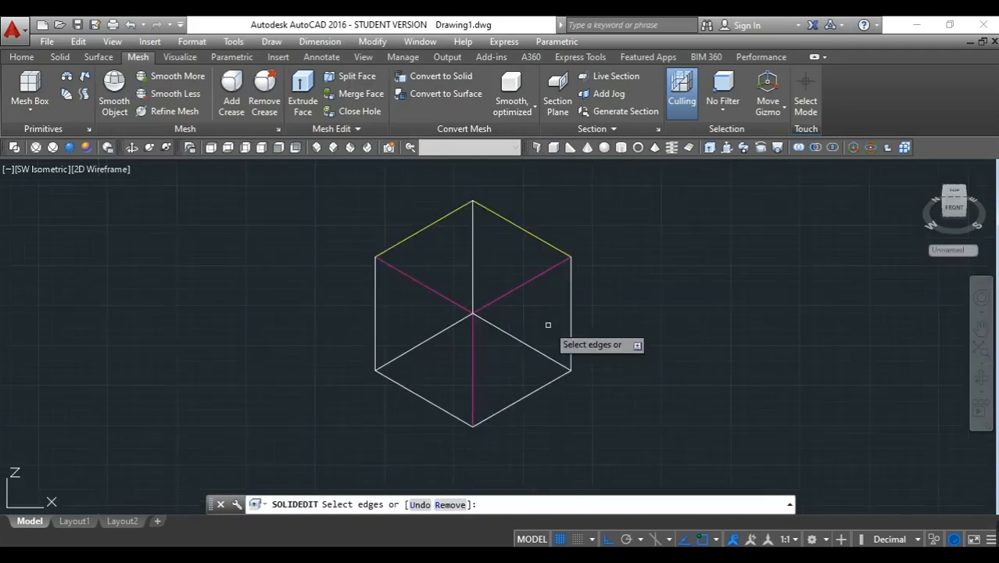
left_click(547, 269)
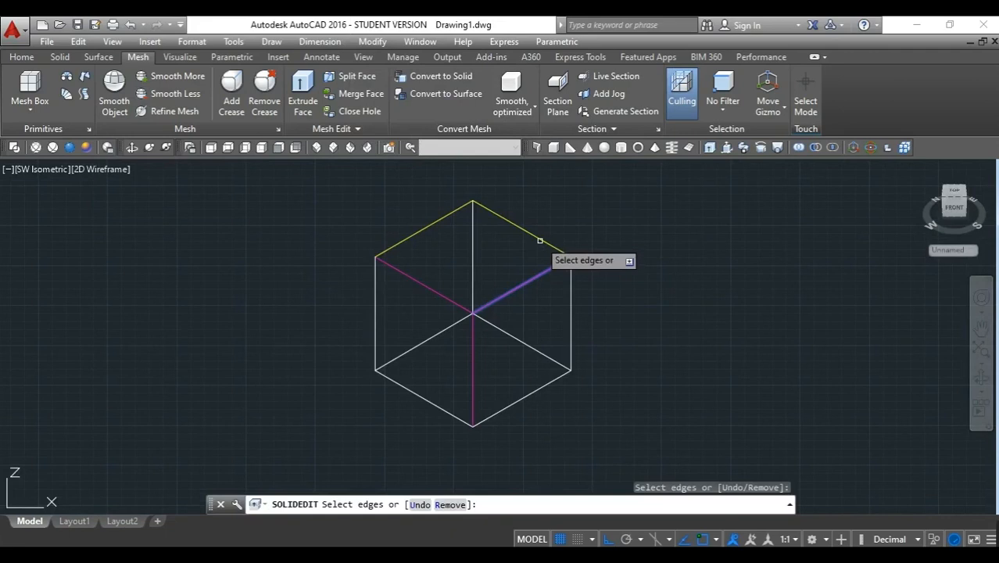
left_click(539, 240)
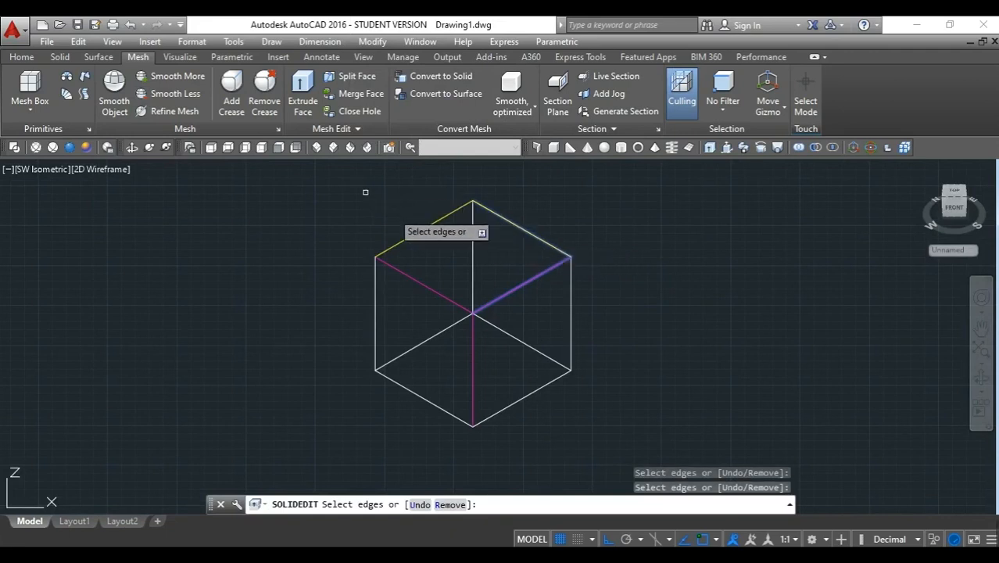
left_click(415, 231)
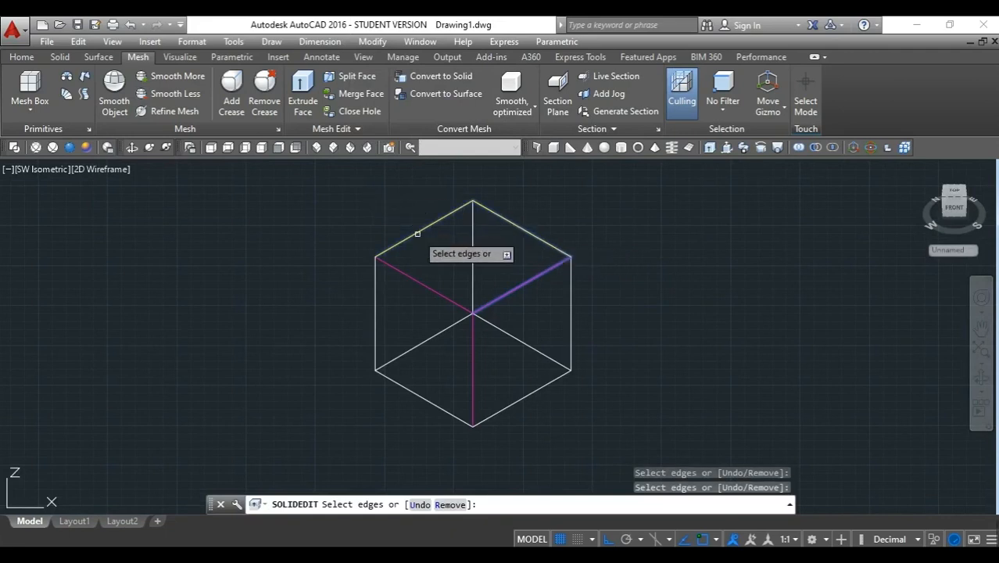
left_click(413, 278)
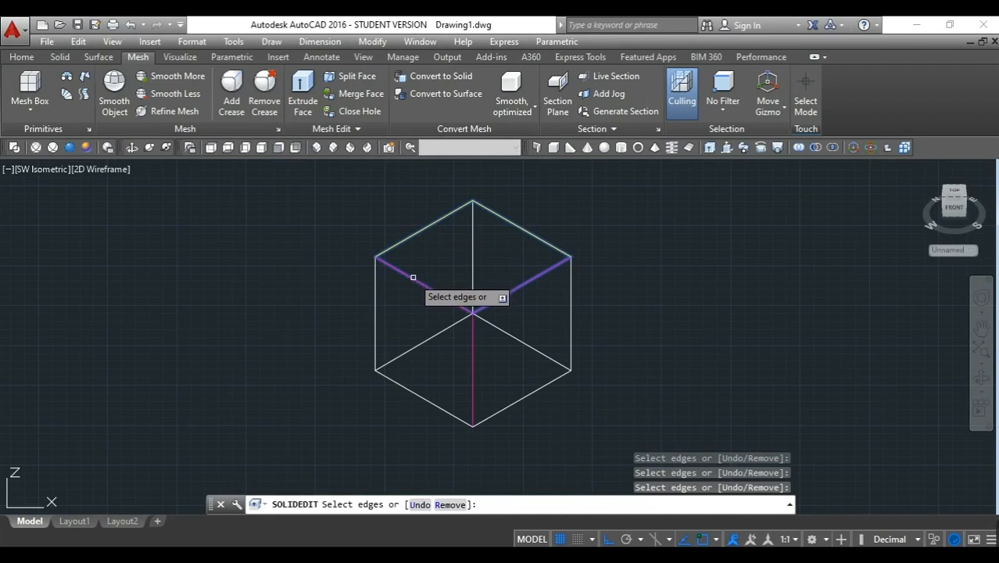
key("Return")
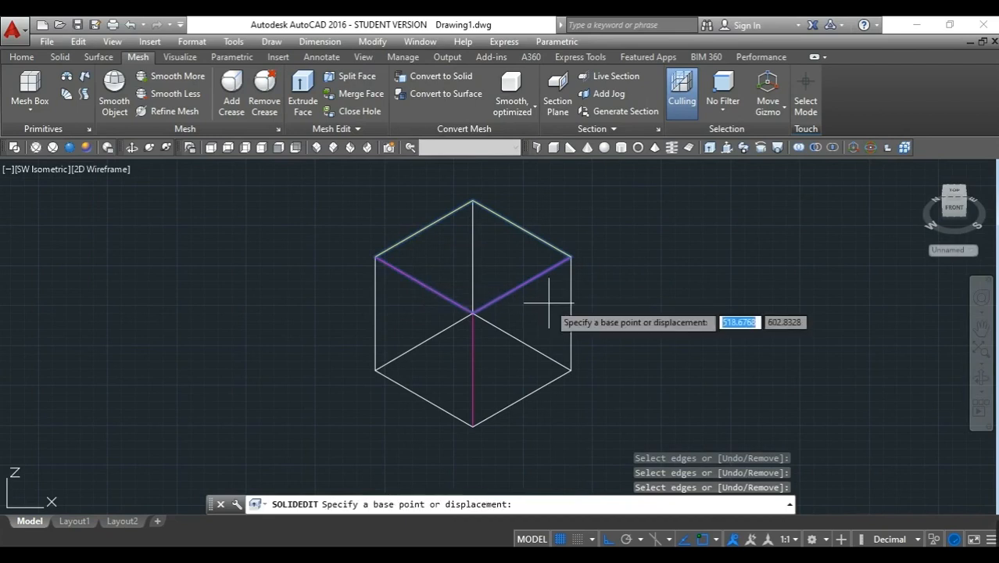
left_click(570, 255)
scroll(574, 255, "down", 2)
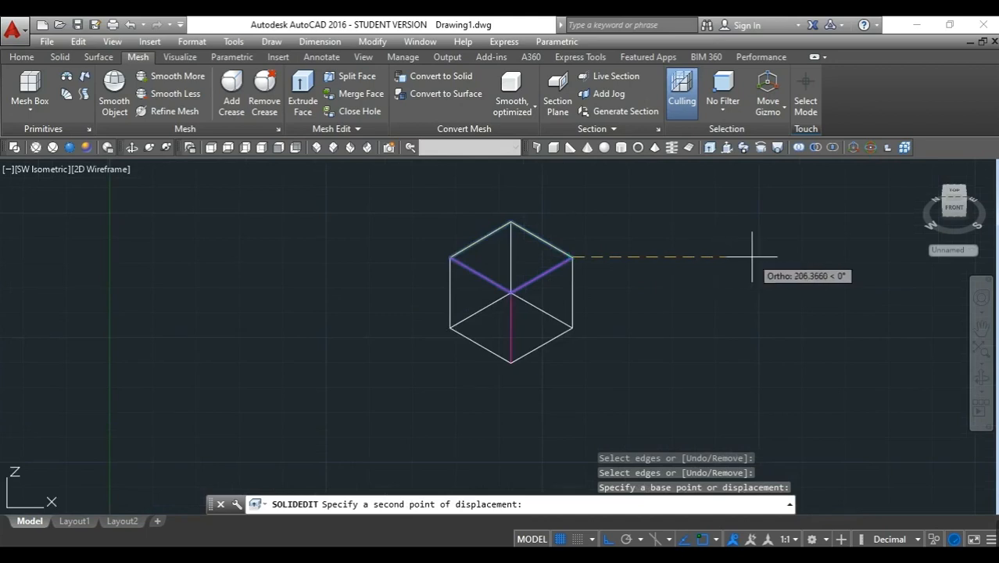
left_click(752, 256)
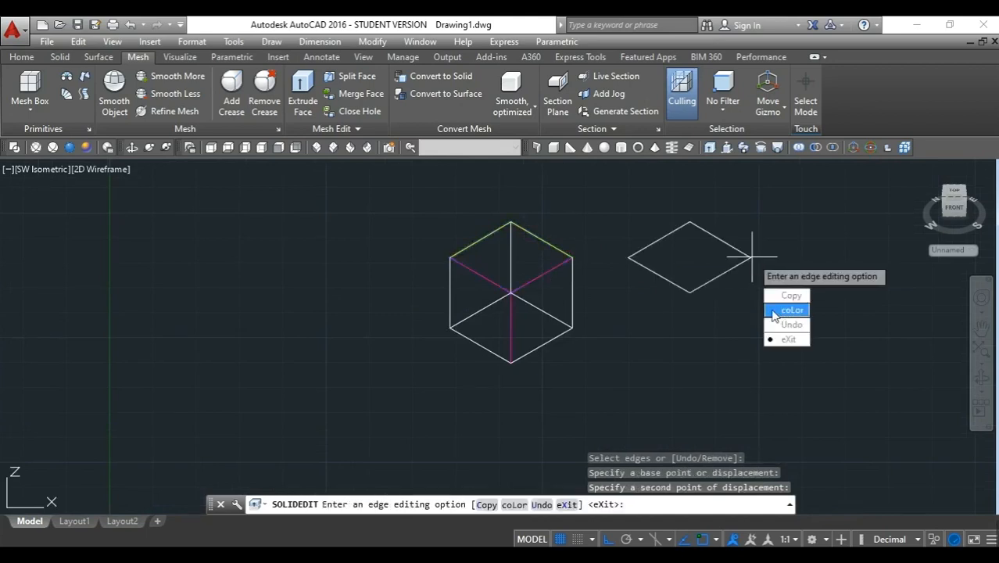
key("Return")
key("Return")
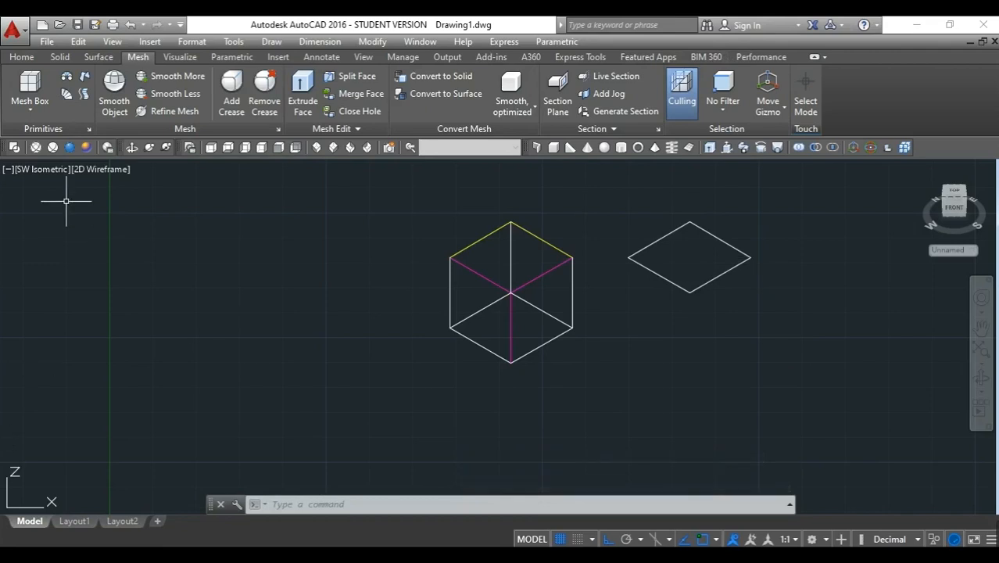
Display the box in the Realistic visual style and extrude its right-hand front face by 50 with a taper angle of 0
left_click(69, 148)
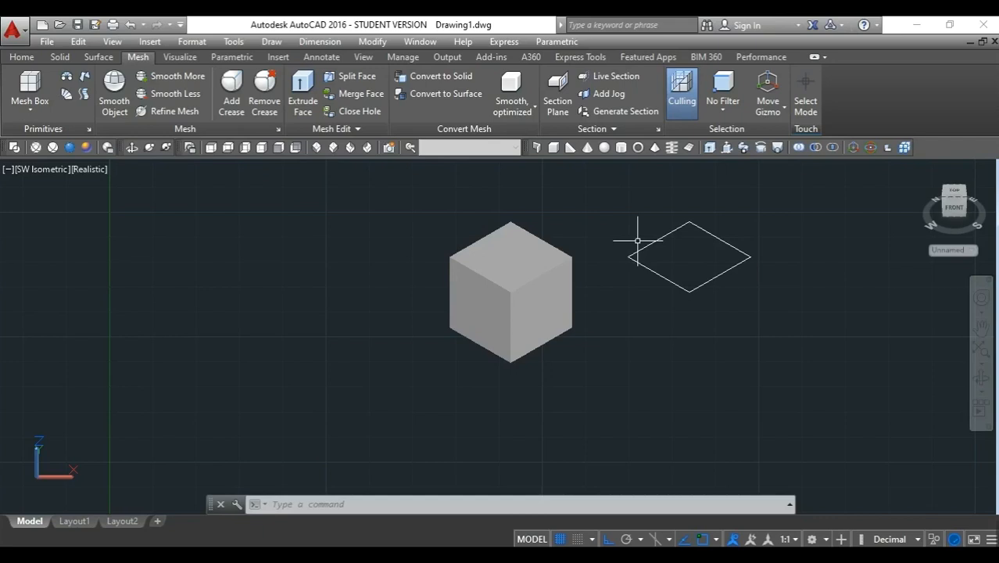
left_click(373, 42)
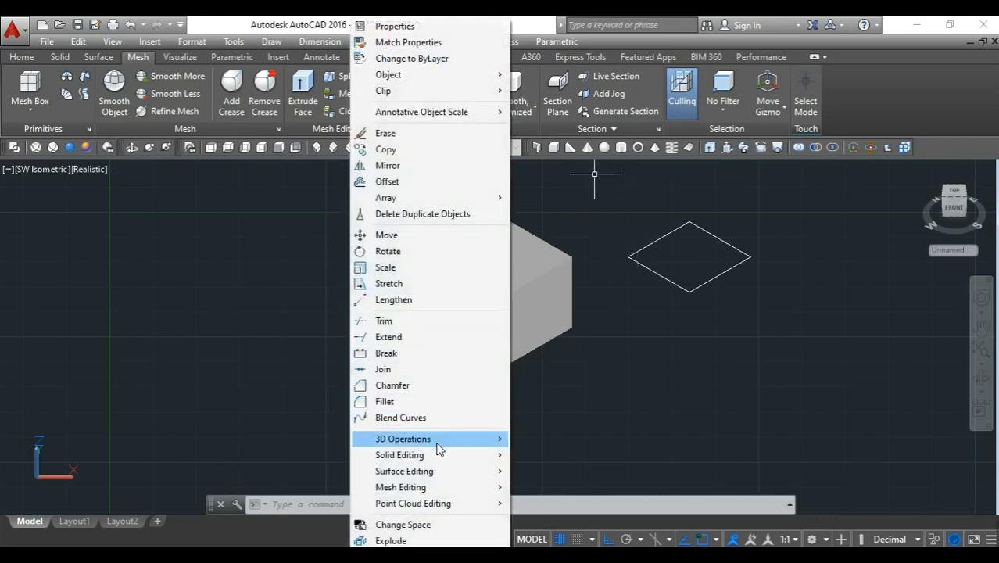
mouse_move(439, 455)
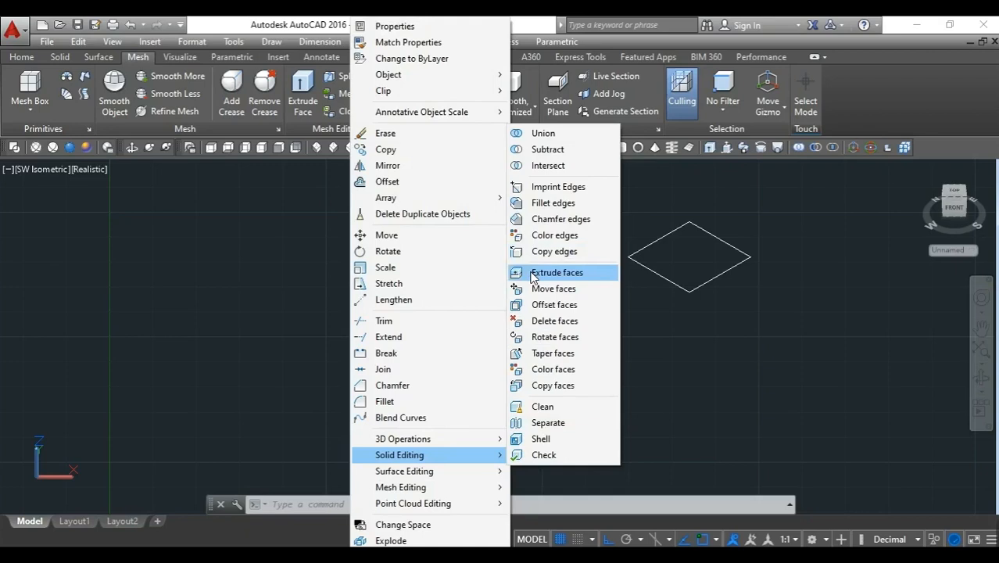
left_click(532, 273)
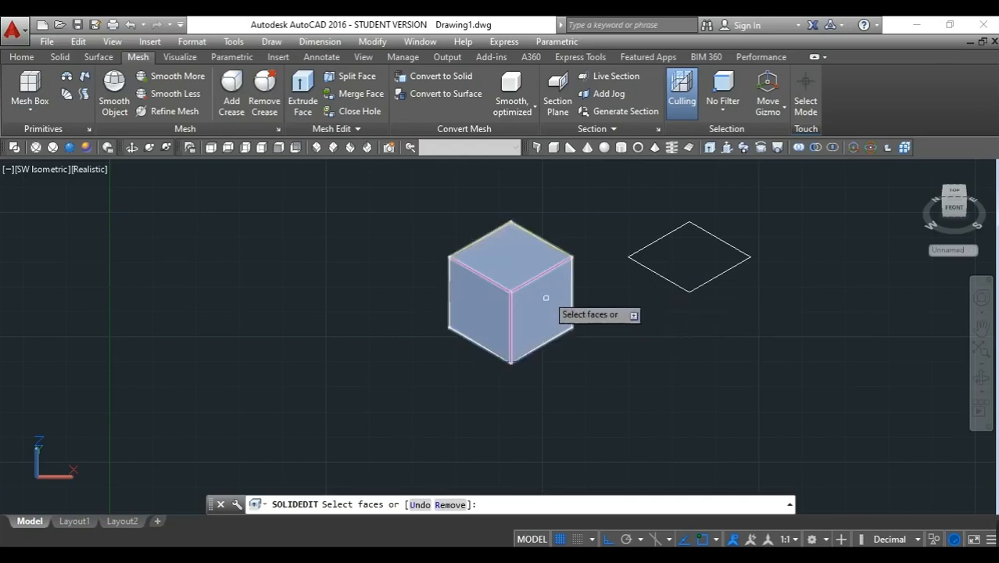
scroll(547, 297, "up", 2)
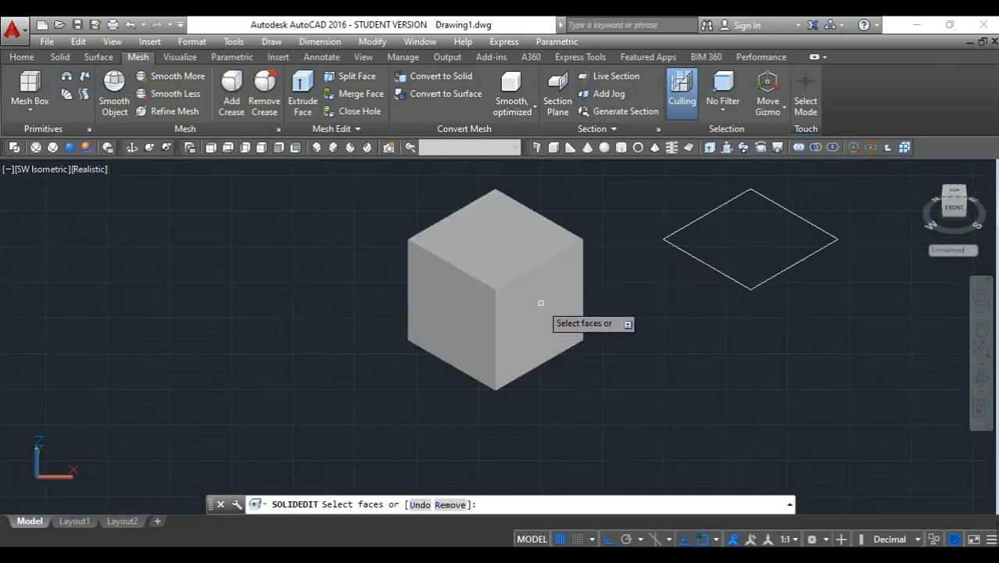
left_click(540, 303)
key("Return")
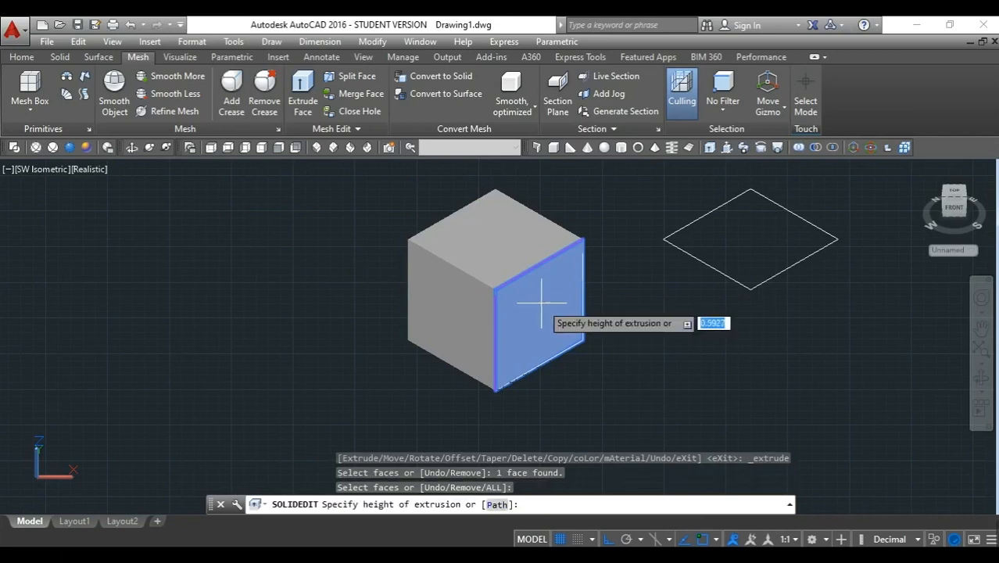
type("50")
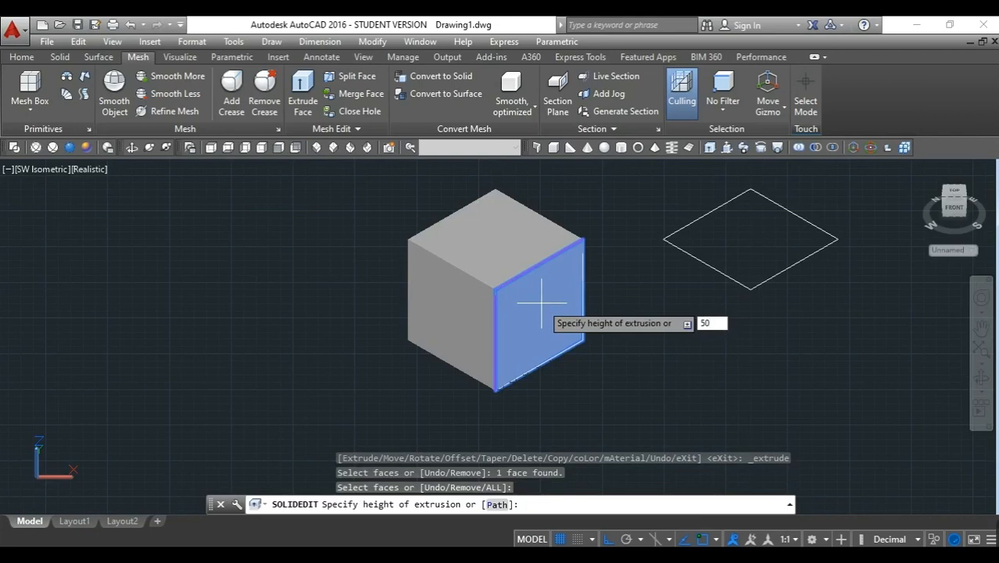
key("Return")
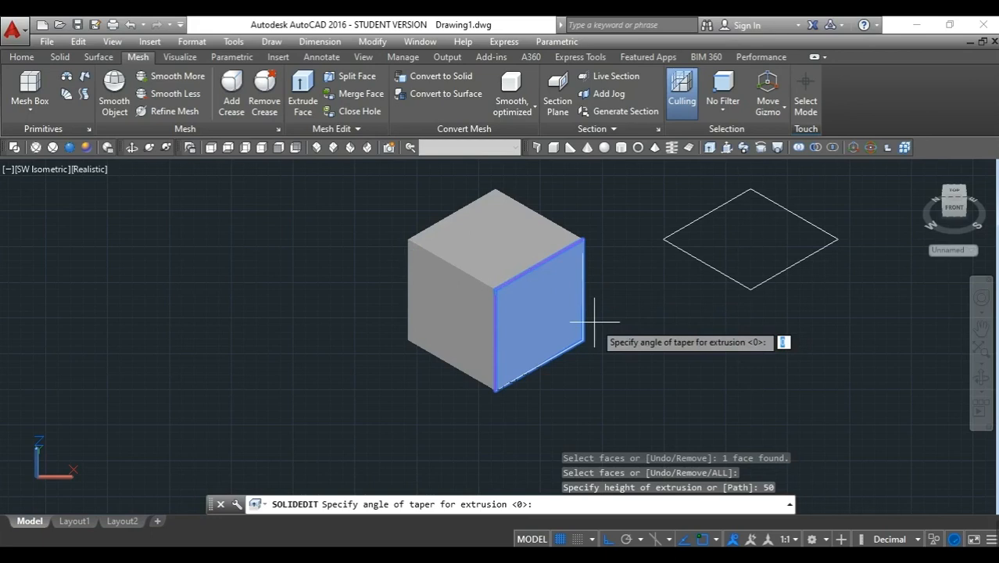
key("Return")
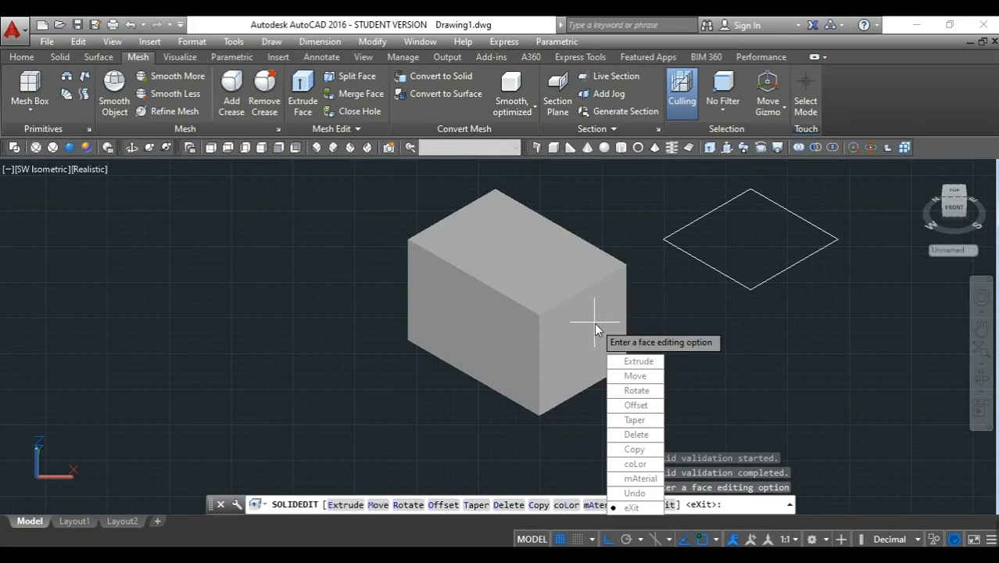
key("Return")
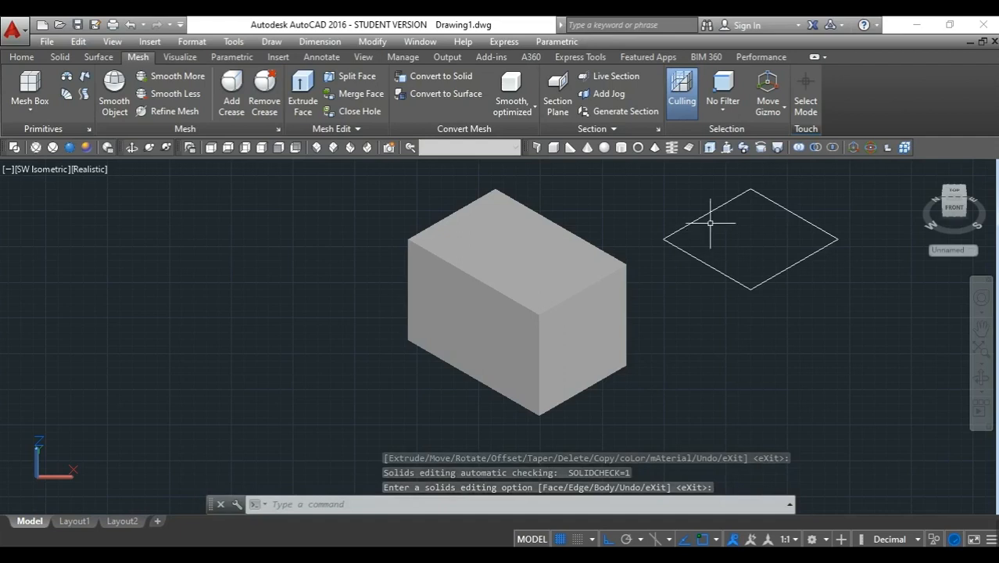
Measure the length of the box's top edge between its left corner and its front corner
type("di")
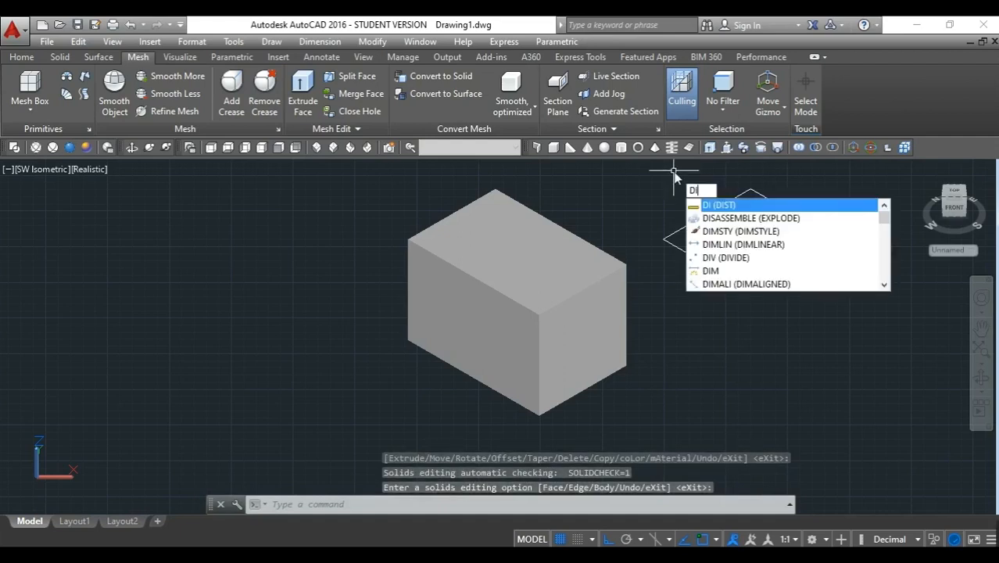
key("Escape")
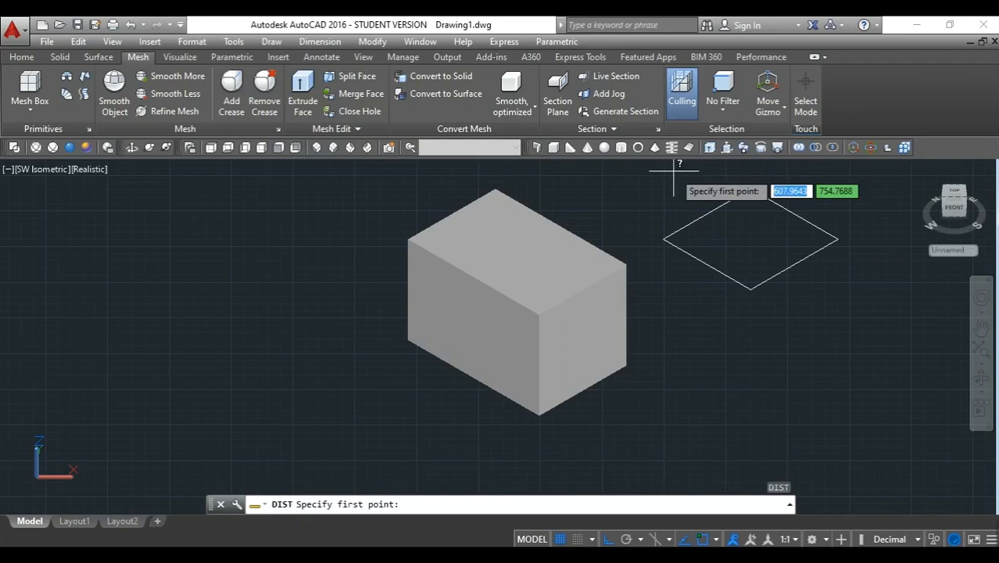
left_click(410, 236)
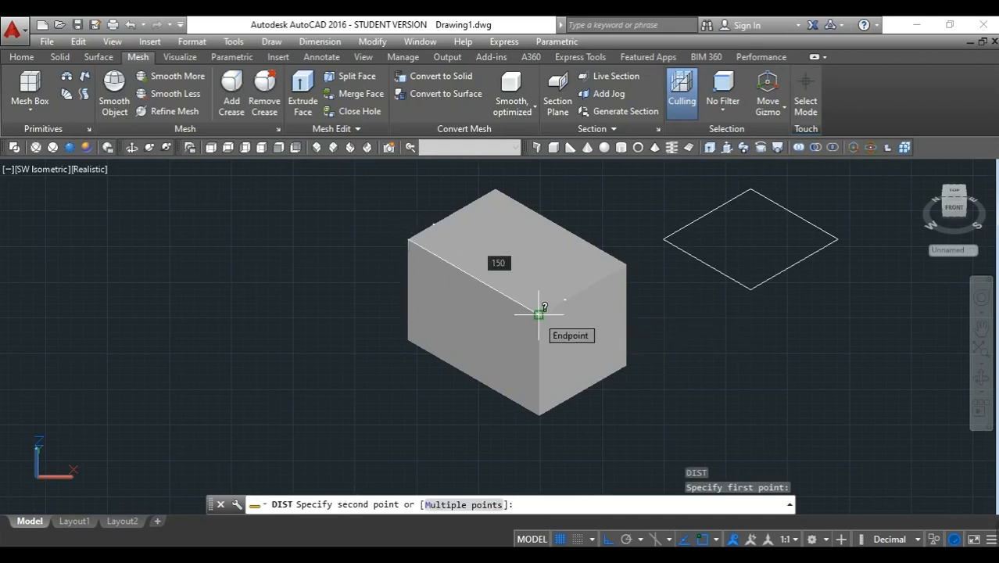
key("Escape")
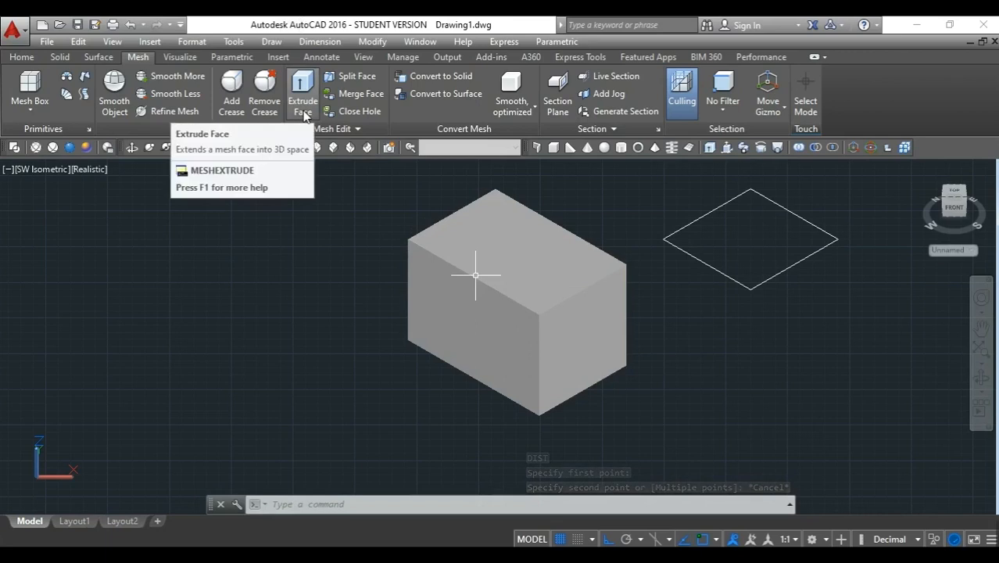
Extrude the box's right-hand front face by -50 with a taper angle of 0 using the SOLIDEDIT face option
type("s")
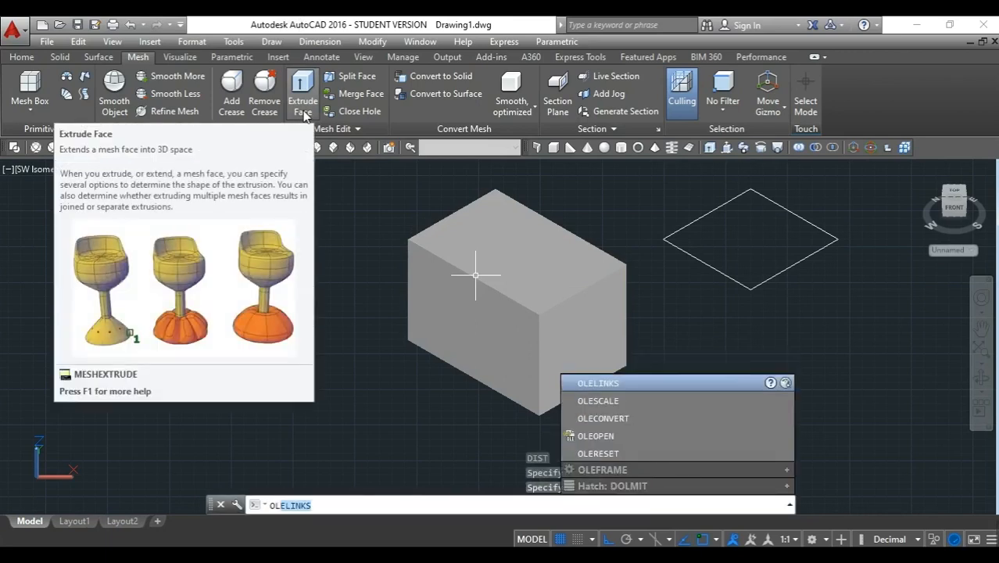
key("BackSpace")
key("BackSpace")
key("BackSpace")
type("solided")
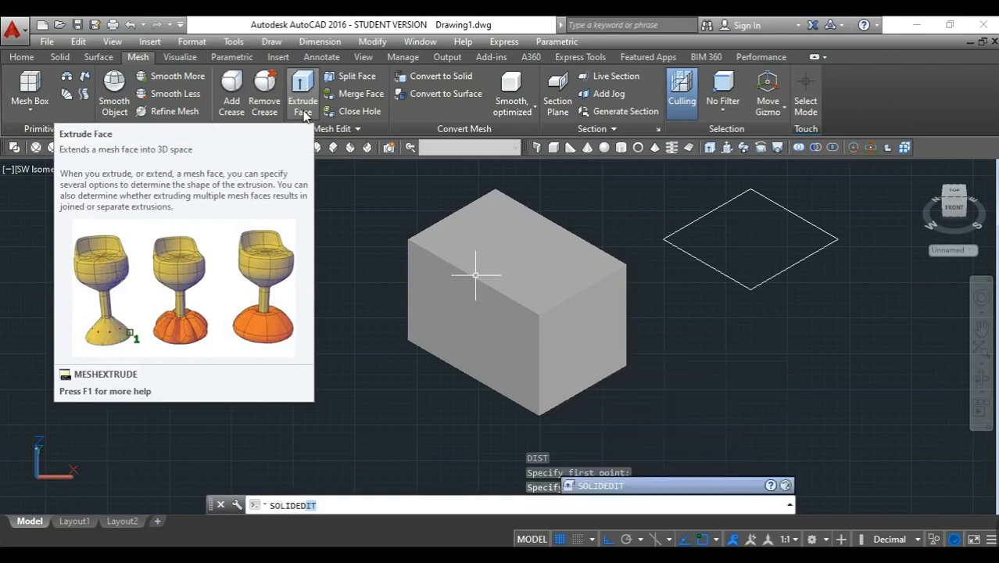
key("Return")
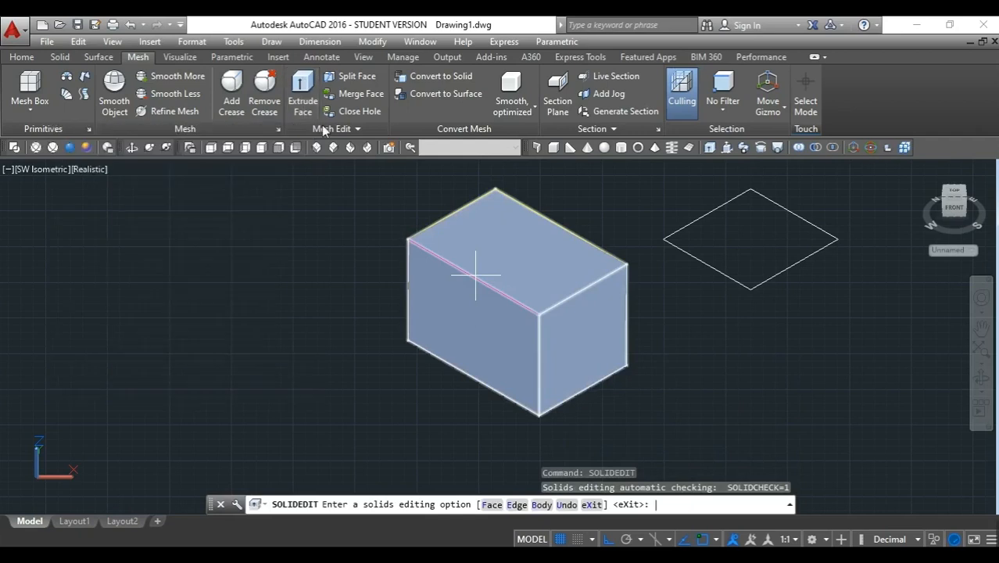
left_click(491, 504)
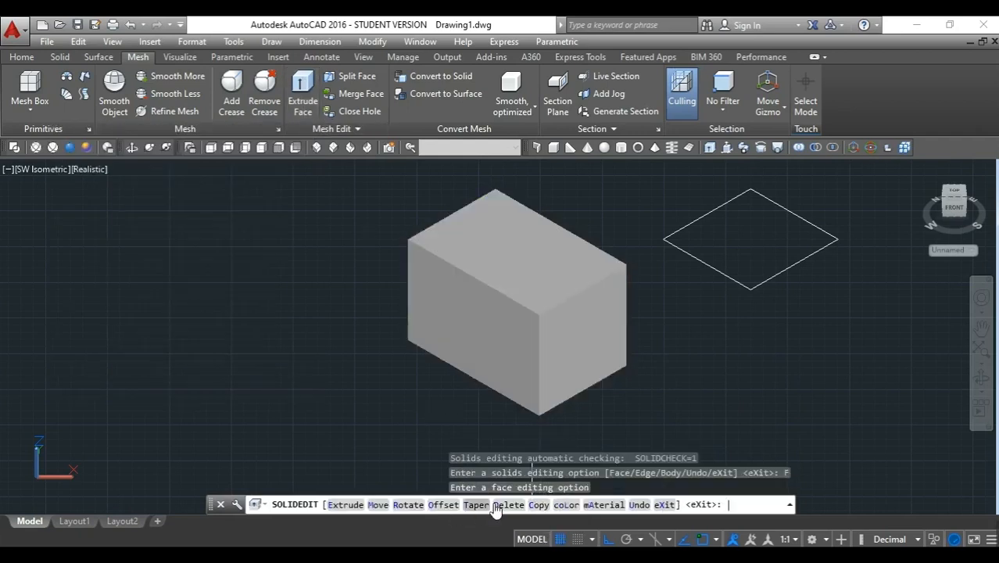
left_click(334, 507)
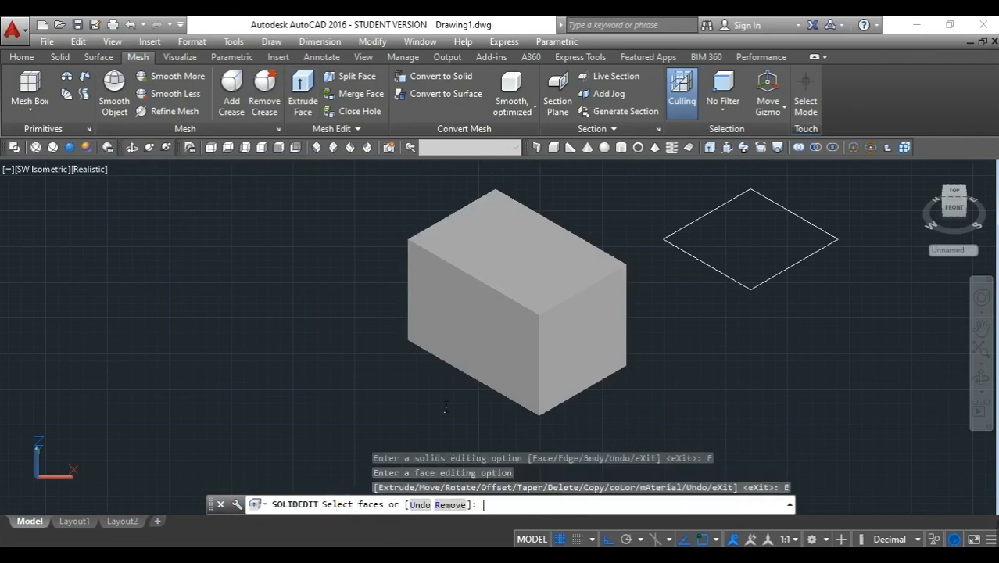
left_click(554, 330)
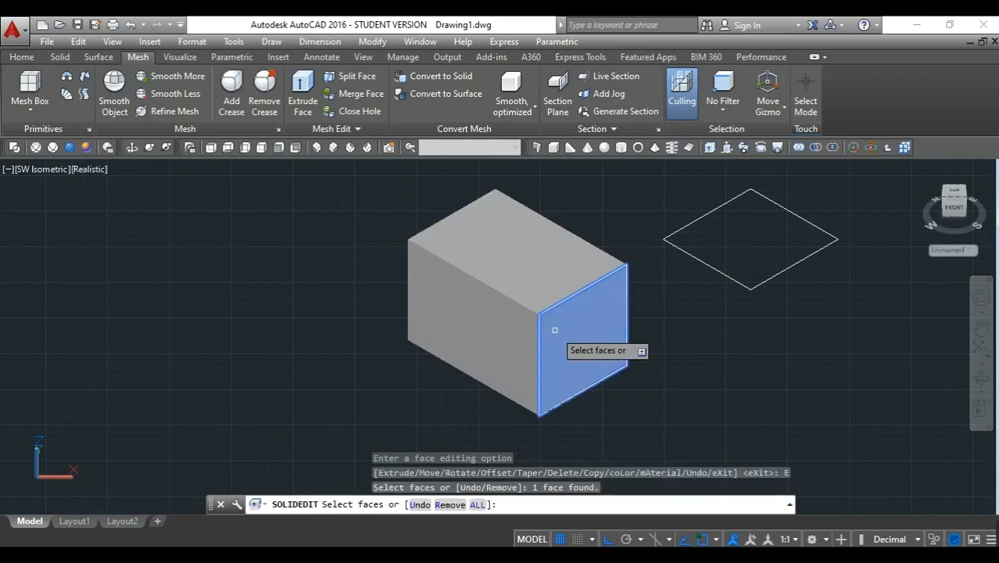
key("Return")
type("-50")
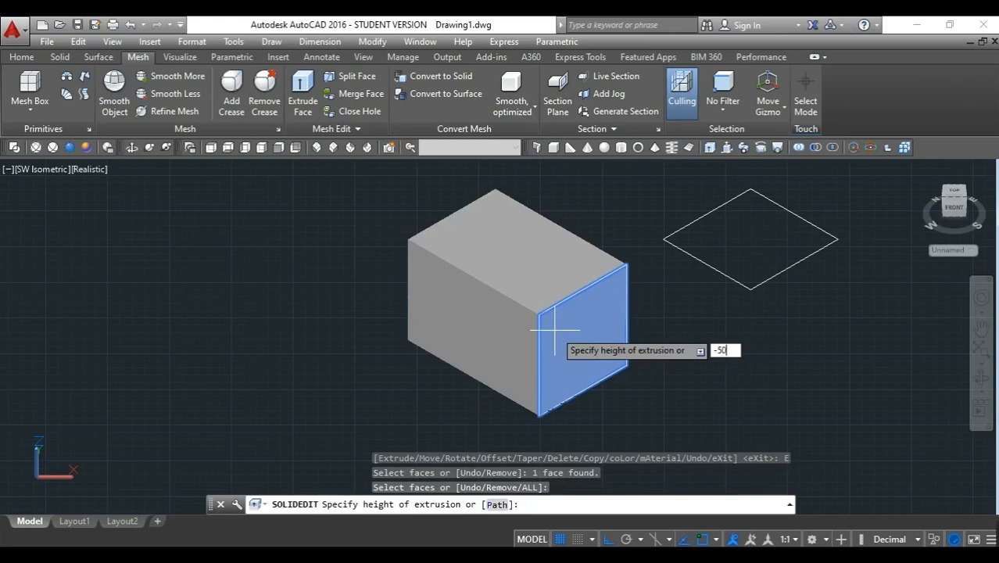
key("Return")
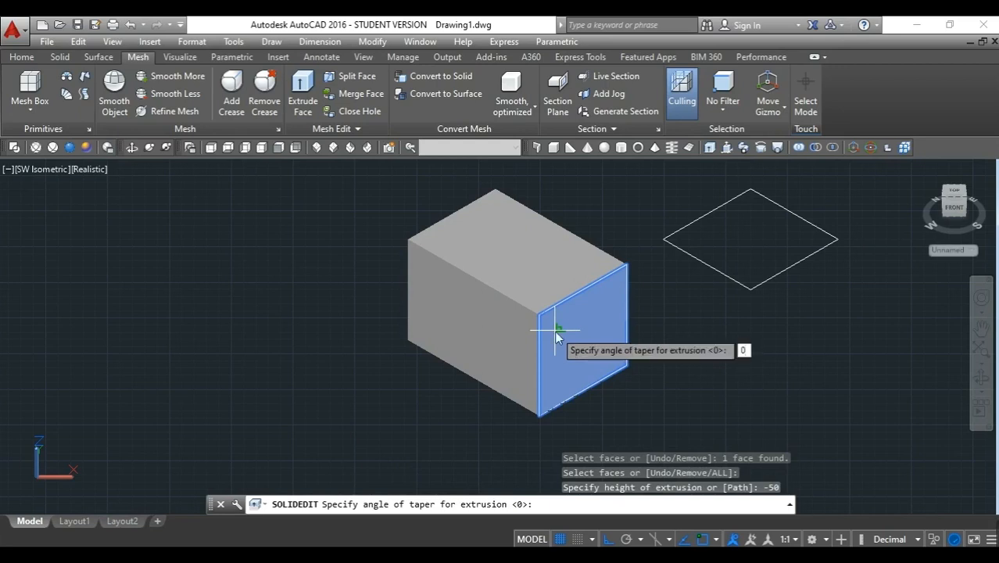
key("Return")
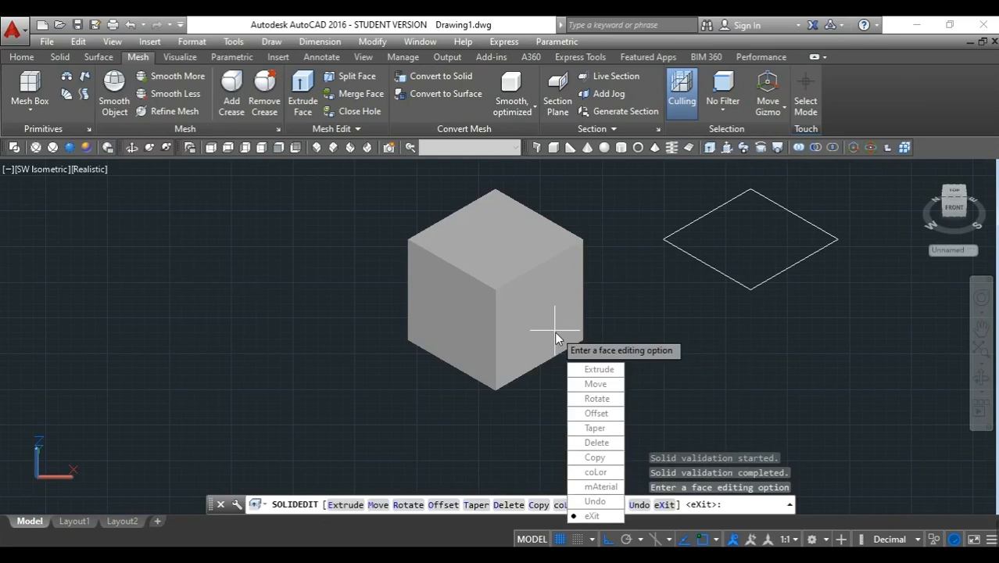
Extrude the shortened box's right-hand front face by 50 with a taper angle of 30, and finish the solid editing command
left_click(578, 370)
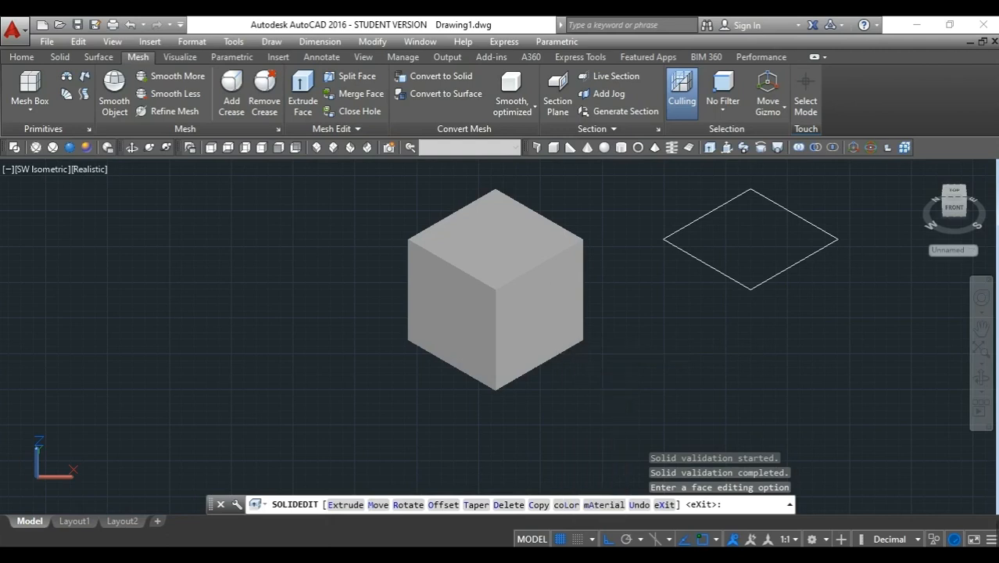
left_click(539, 312)
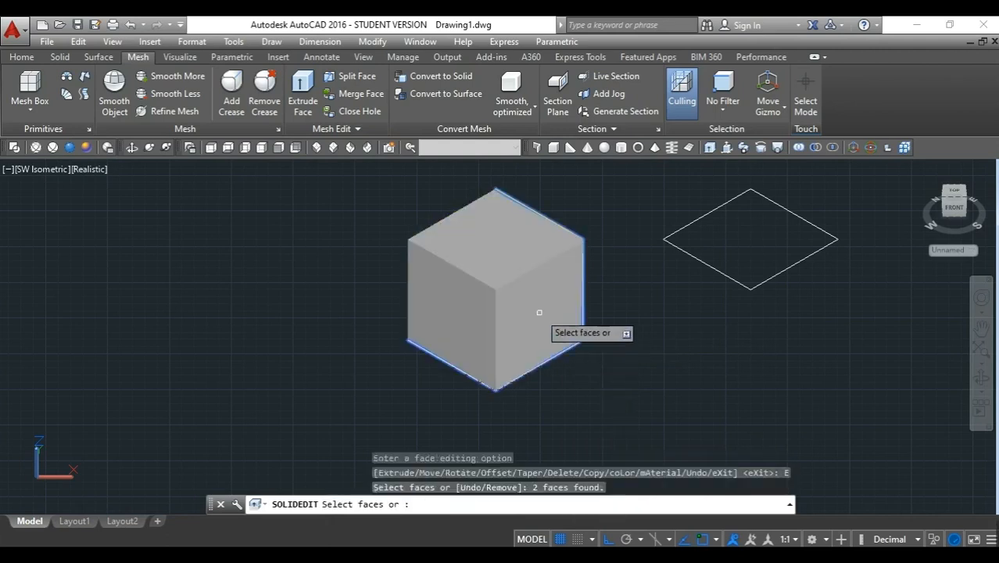
key("ctrl+z")
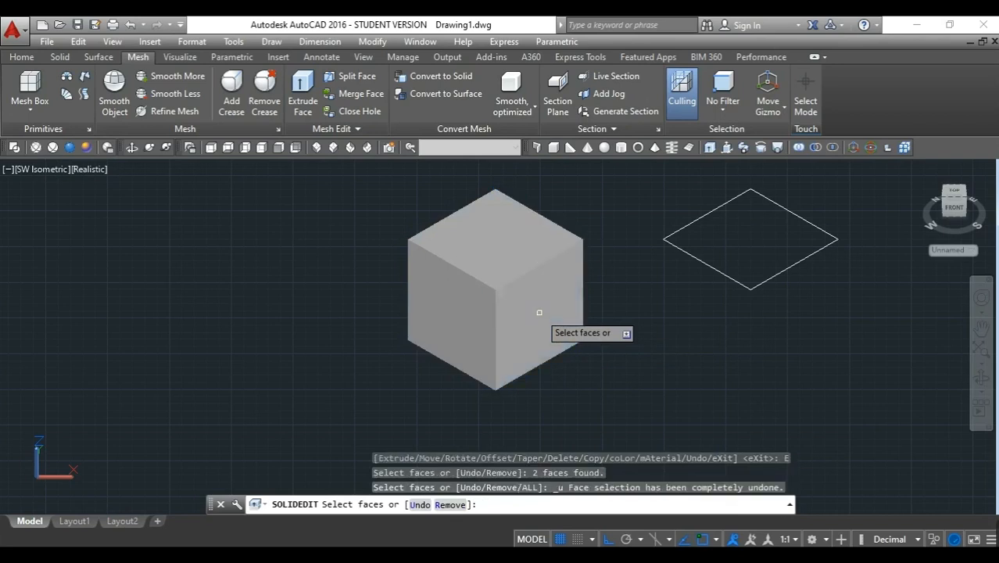
scroll(538, 311, "up", 2)
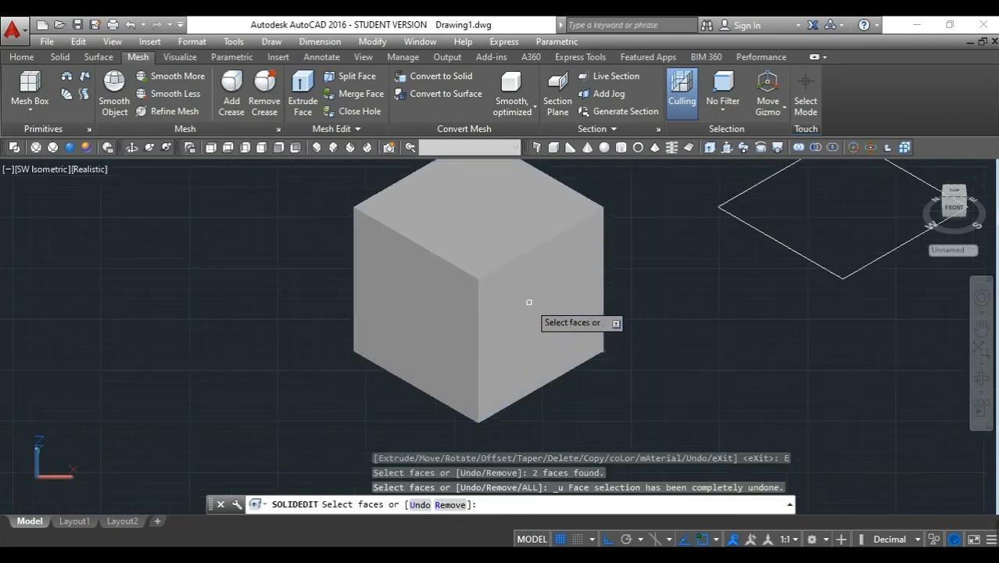
left_click(521, 288)
scroll(551, 299, "down", 3)
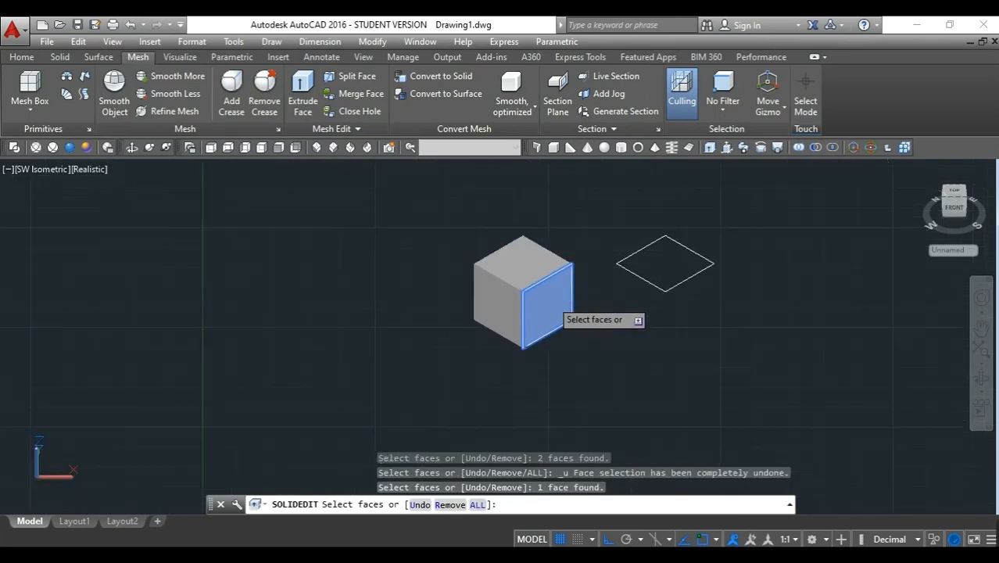
key("Return")
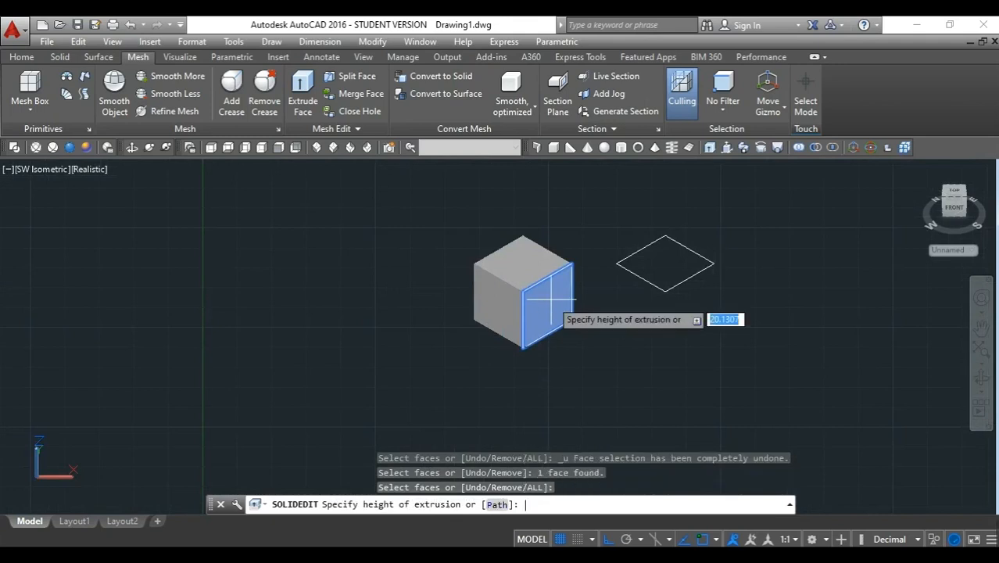
type("50")
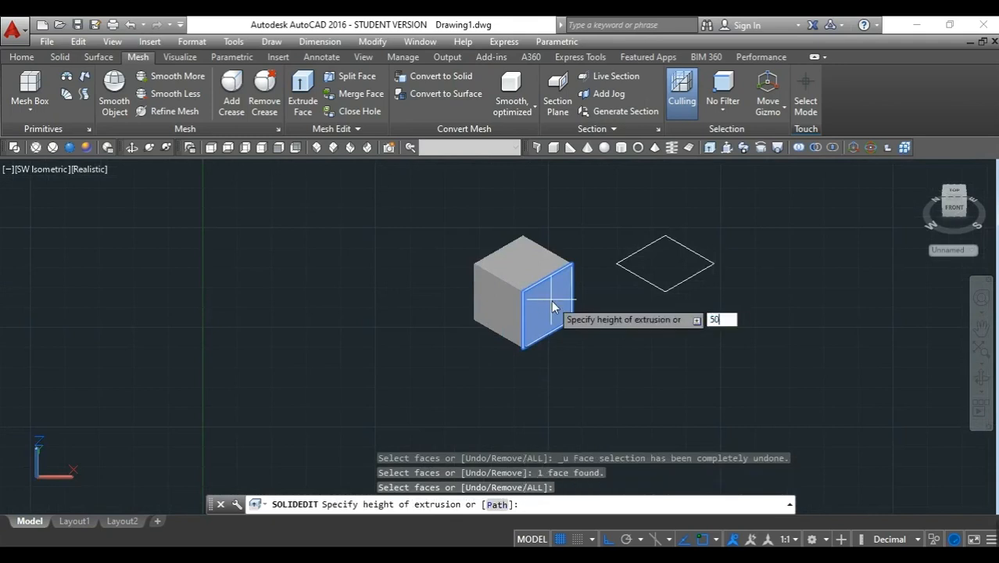
key("Return")
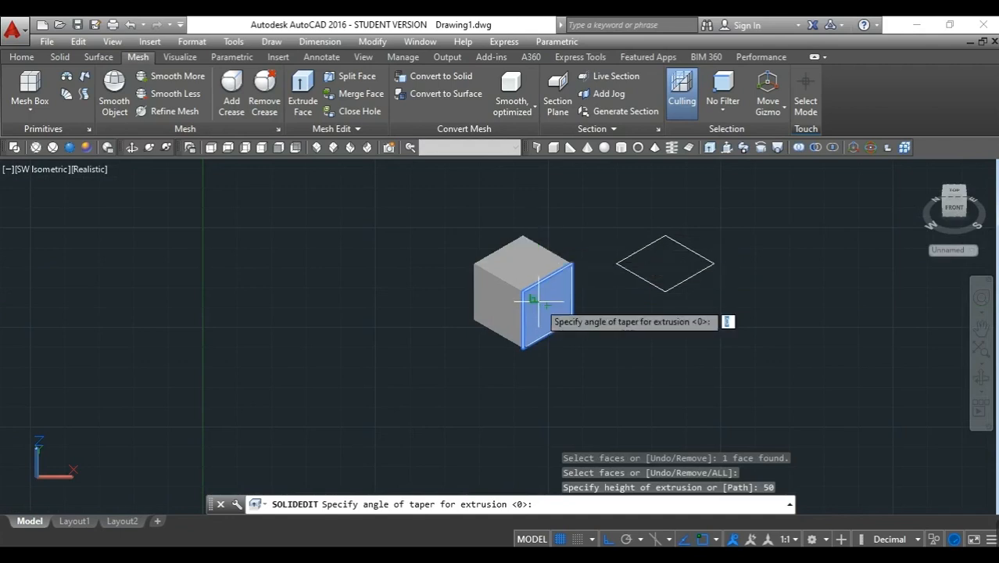
type("3")
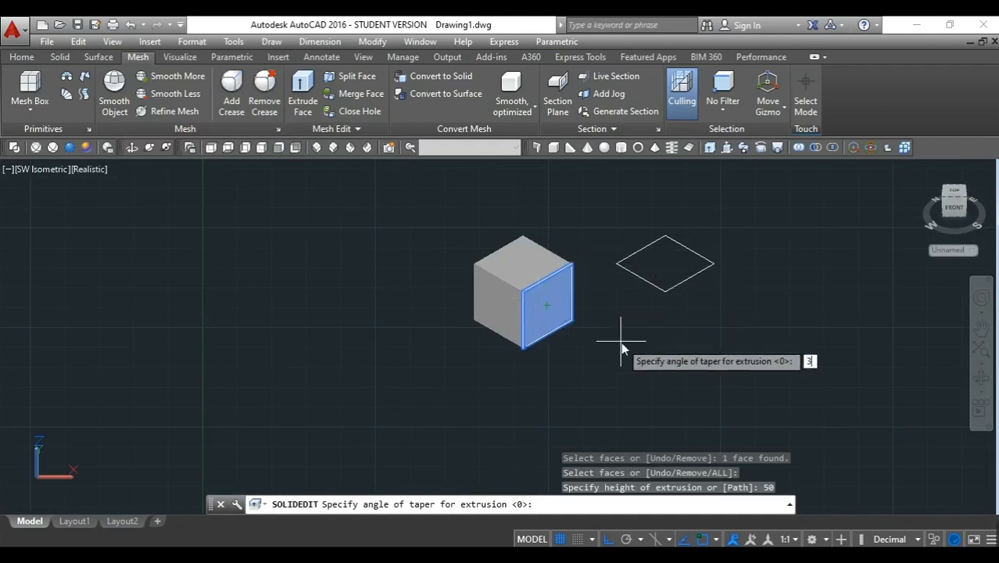
type("0")
key("Return")
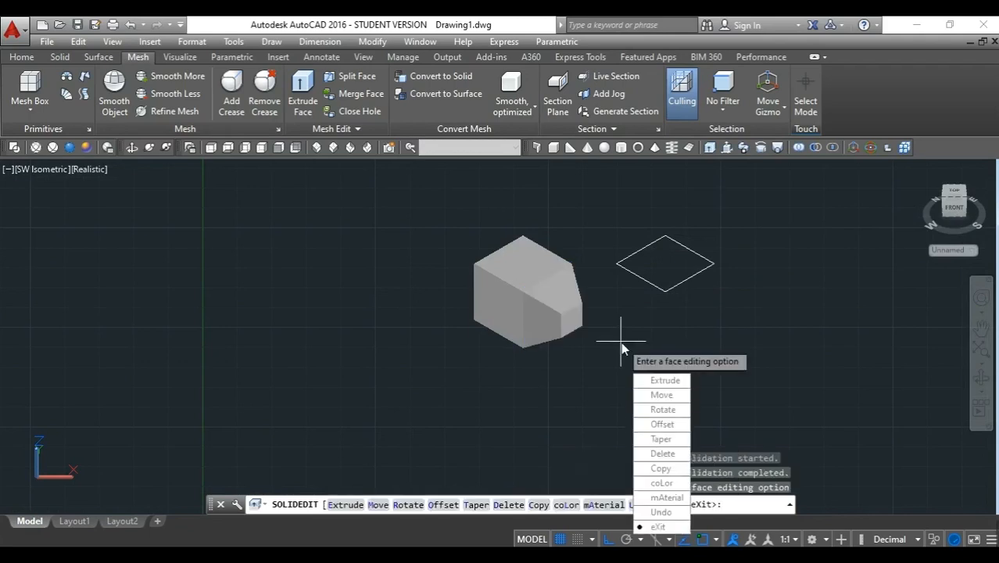
key("Return")
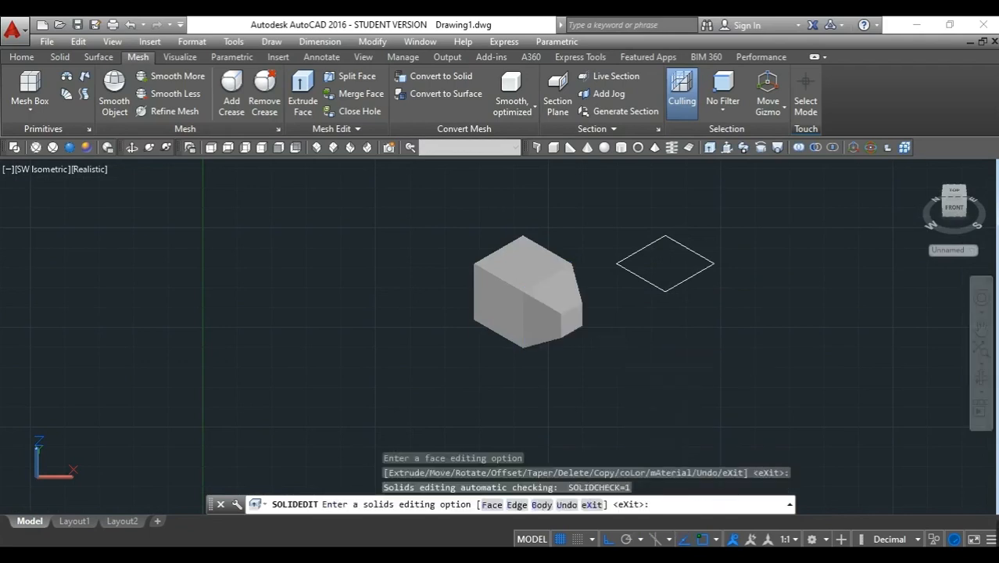
key("Return")
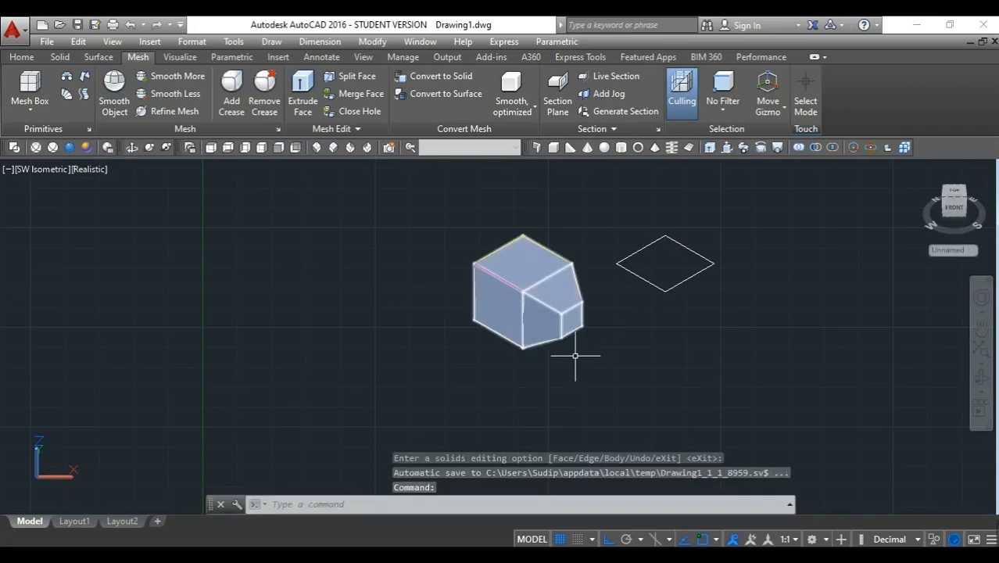
Undo the view changes and the last SOLIDEDIT command with its inward and tapered face extrusions
scroll(558, 338, "up", 5)
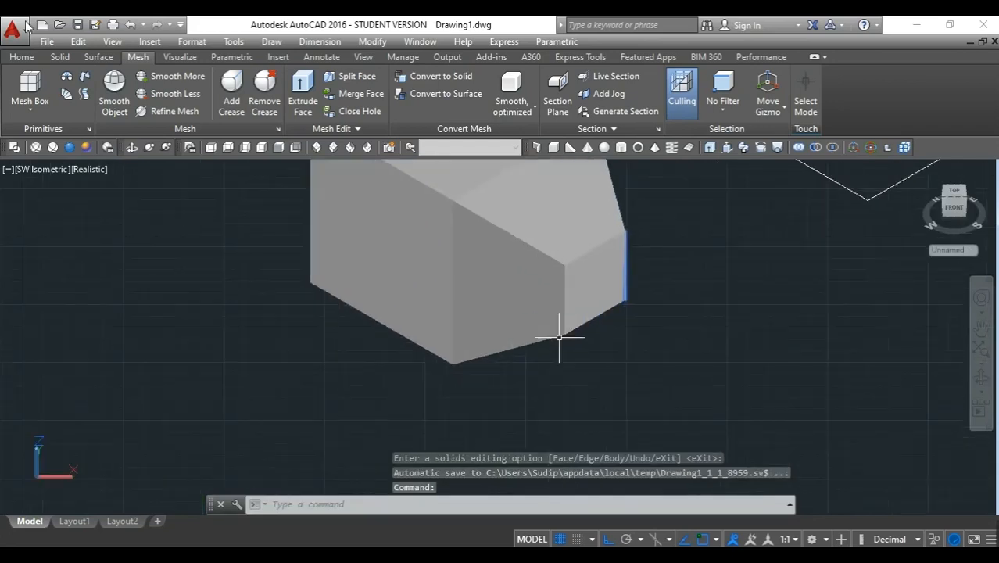
scroll(22, 58, "down", 1)
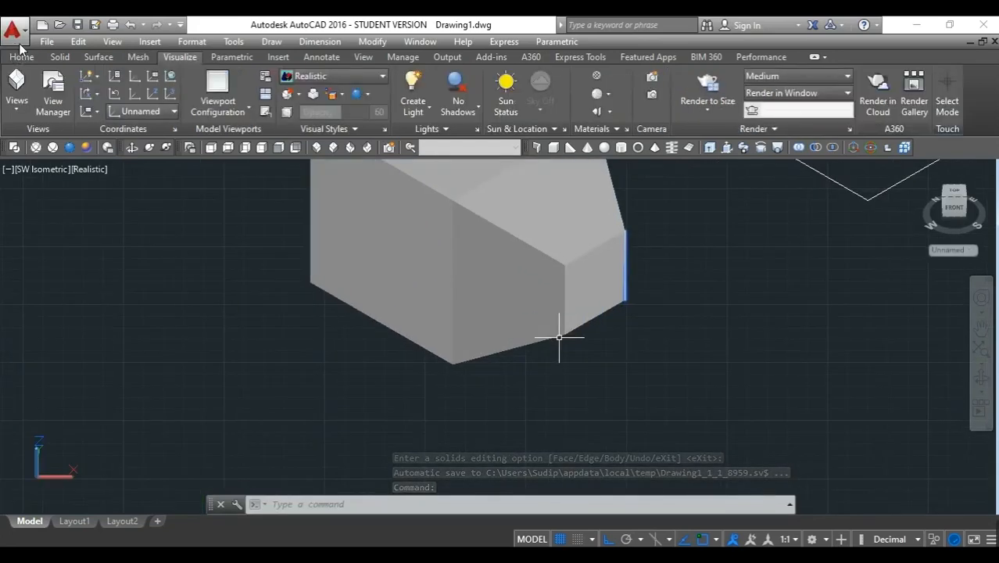
left_click(130, 148)
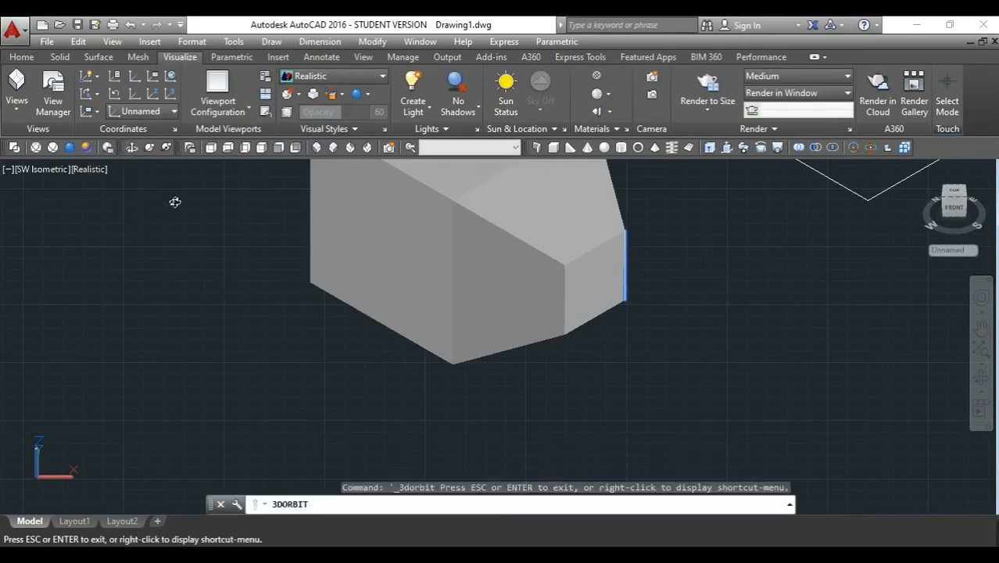
left_click_drag(446, 431, 455, 375)
key("Escape")
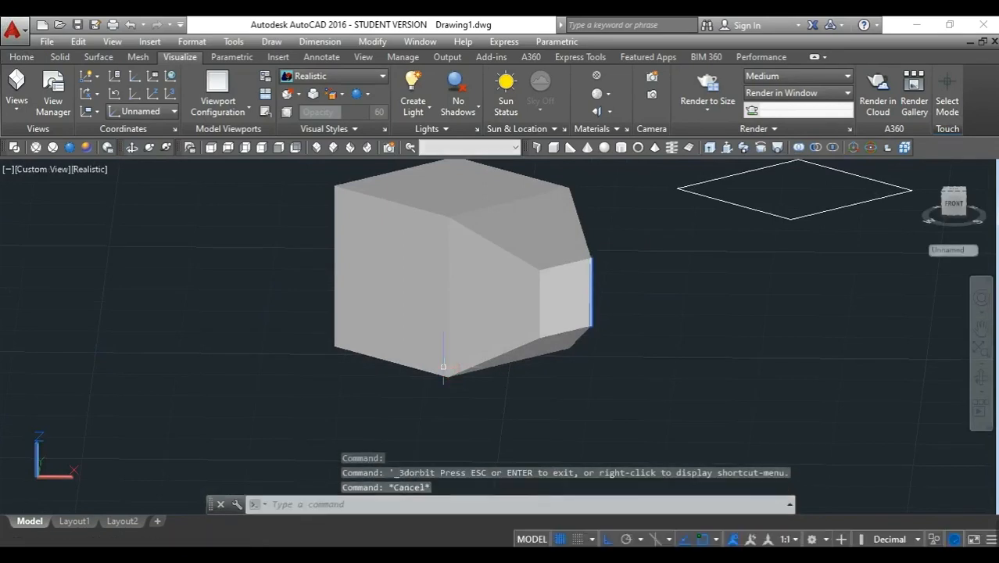
key("ctrl+z")
key("ctrl+z")
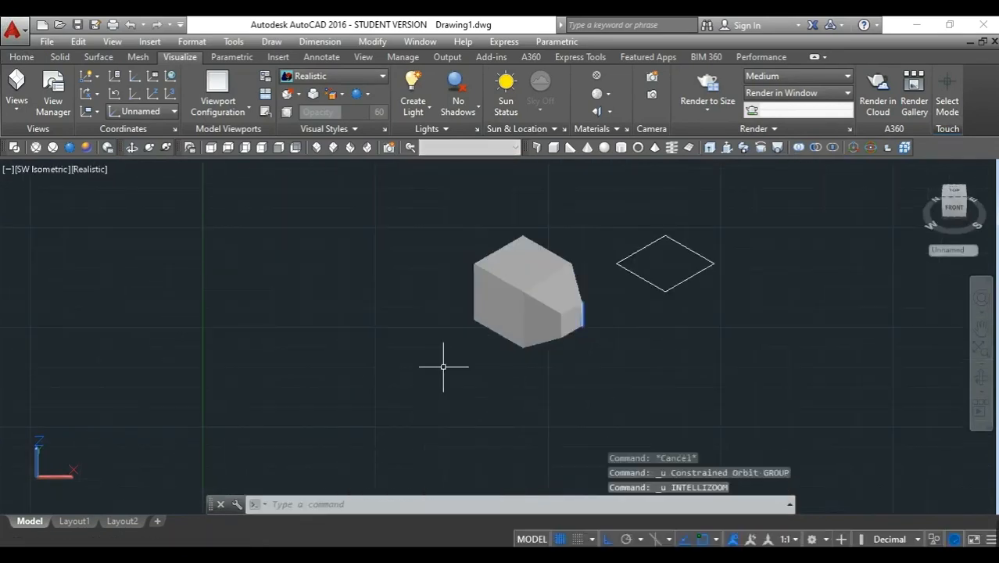
key("ctrl+z")
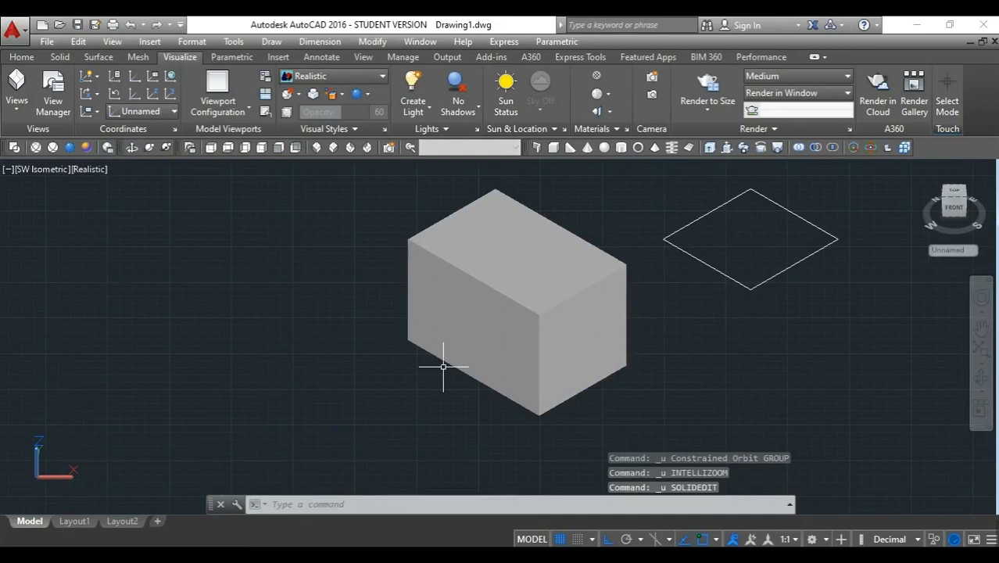
Extrude the box's right-hand front face outward by 50 with a taper angle of 0, selecting only that face
left_click(369, 41)
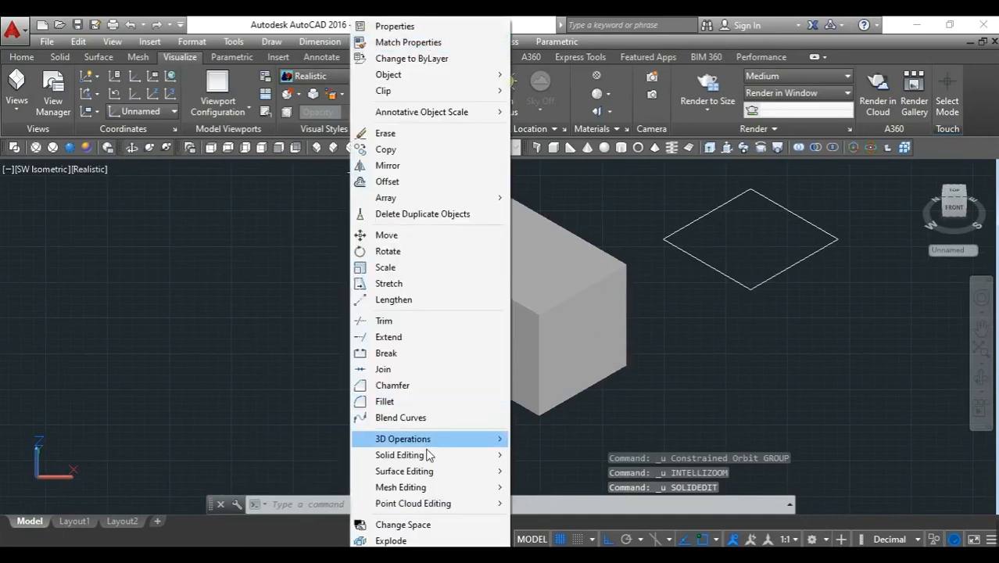
mouse_move(416, 487)
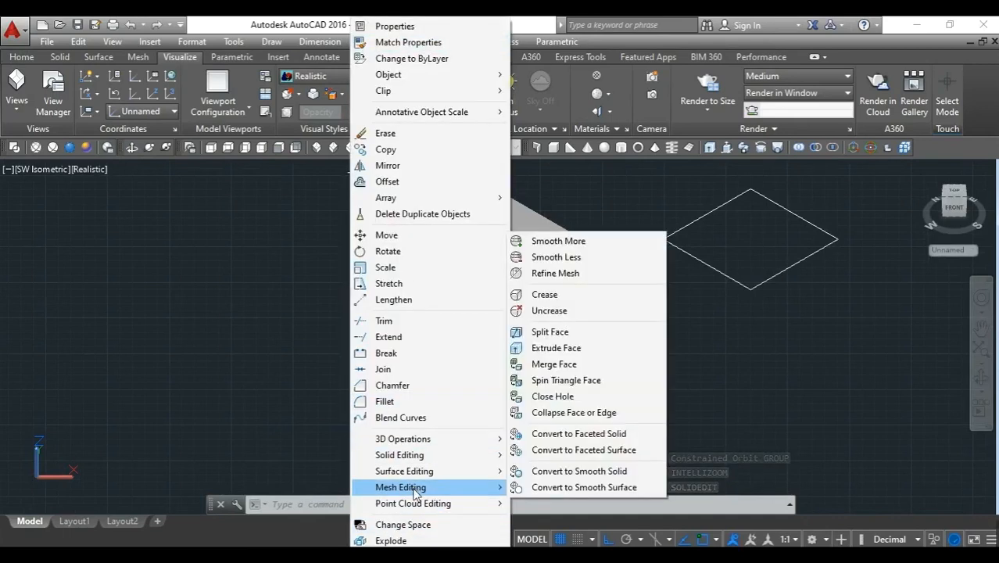
mouse_move(413, 456)
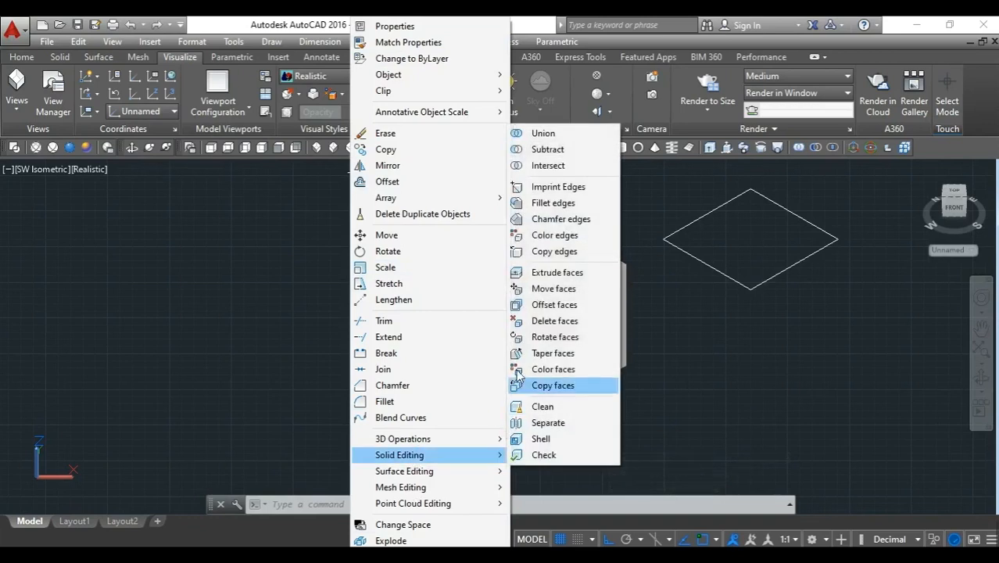
left_click(534, 271)
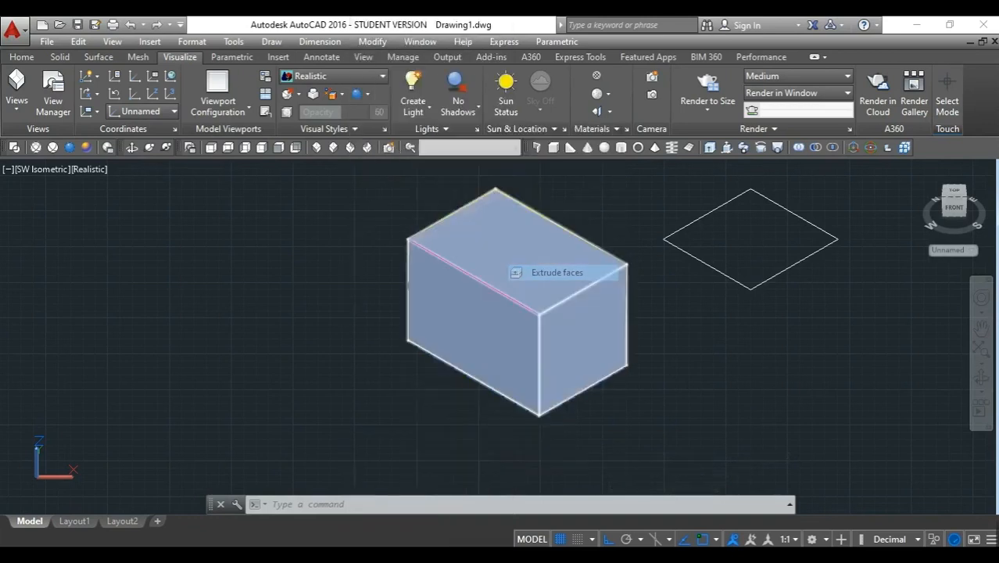
left_click(585, 341)
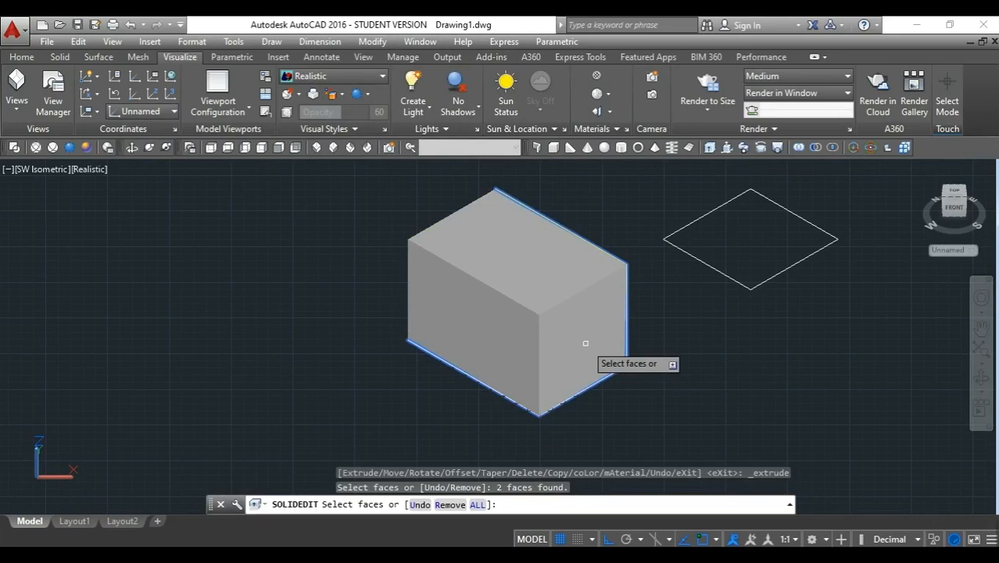
key("ctrl+z")
scroll(489, 350, "up", 2)
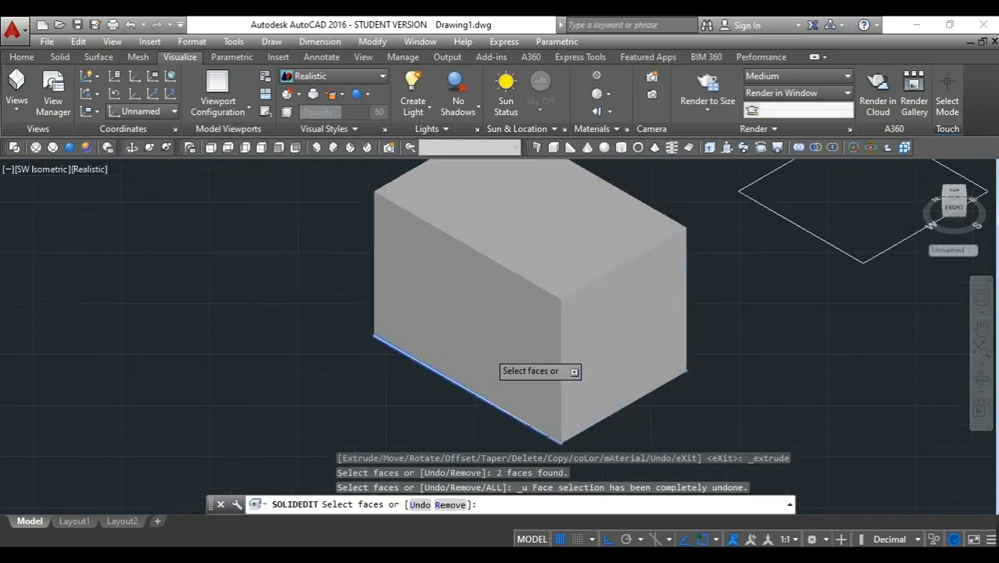
scroll(488, 350, "up", 1)
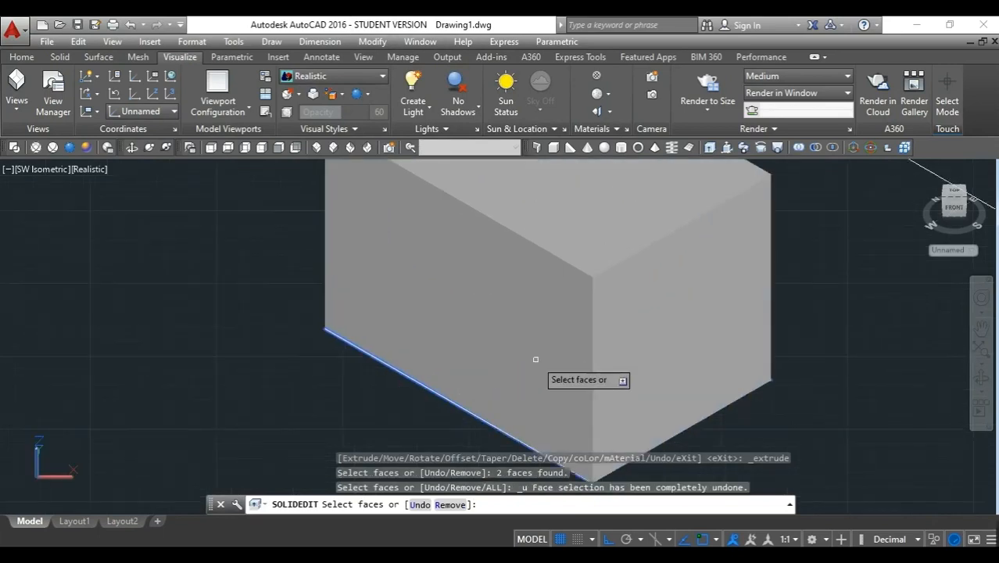
left_click(686, 311)
scroll(685, 312, "down", 3)
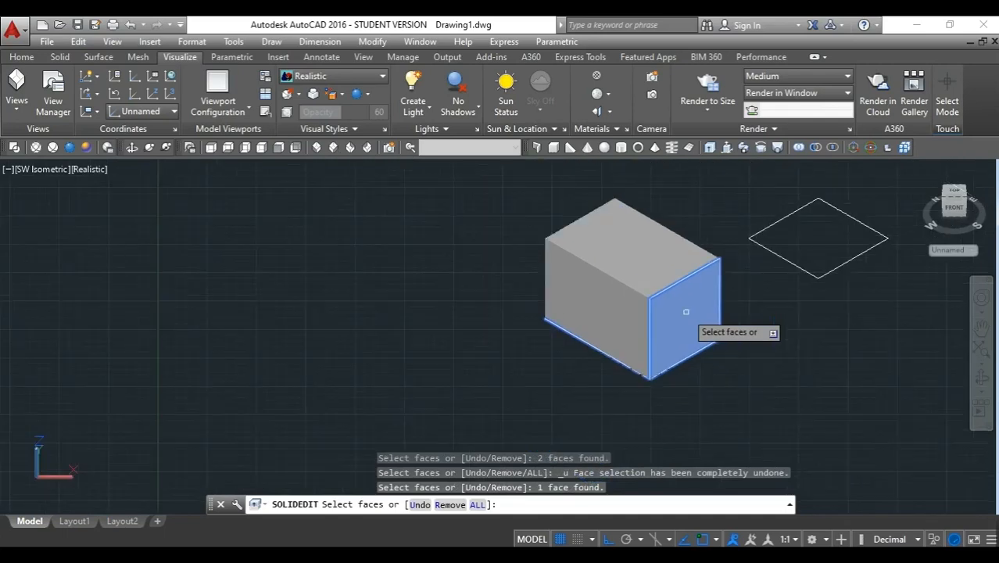
key("ctrl+z")
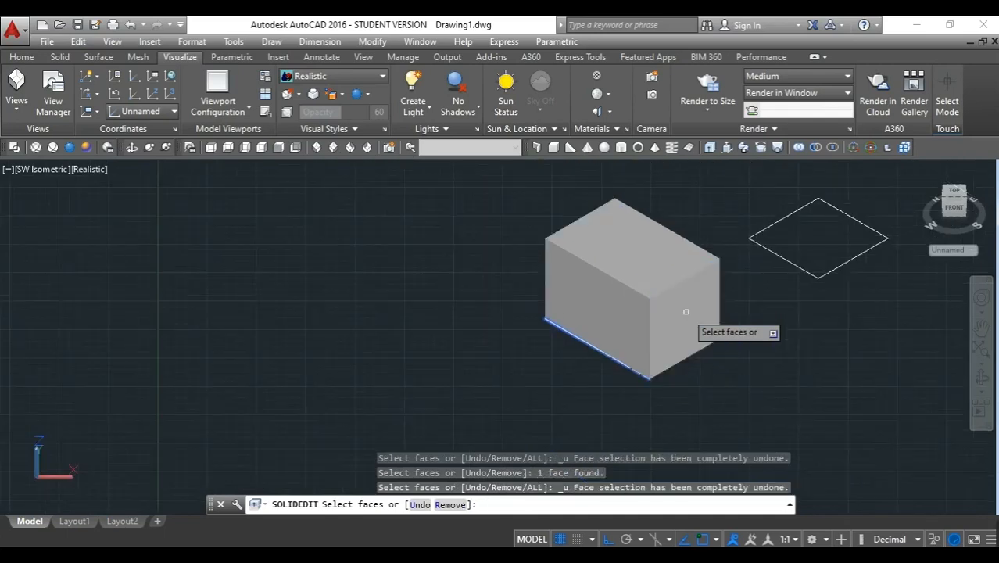
key("ctrl+z")
key("ctrl+z")
left_click(685, 312)
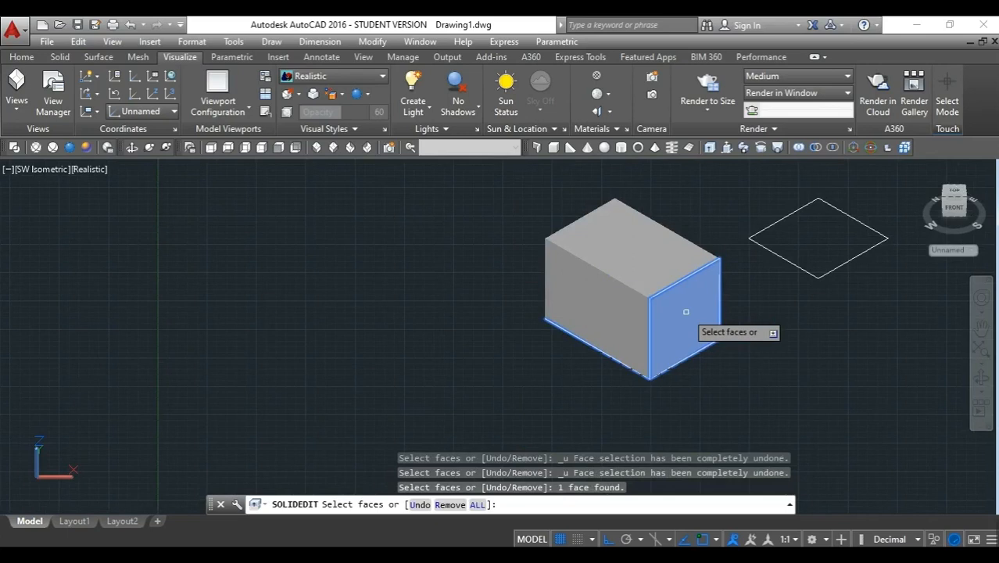
key("Return")
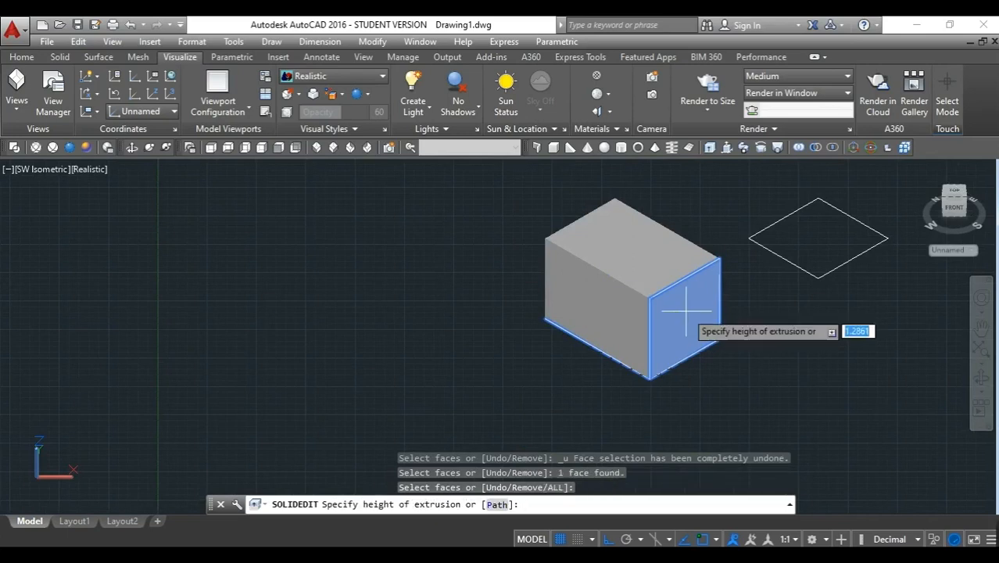
type("50")
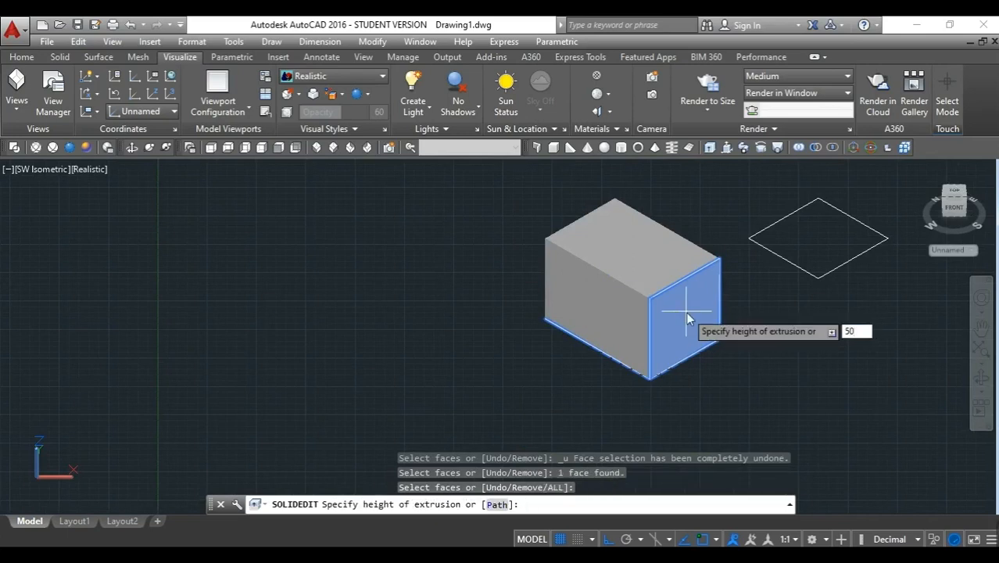
key("Return")
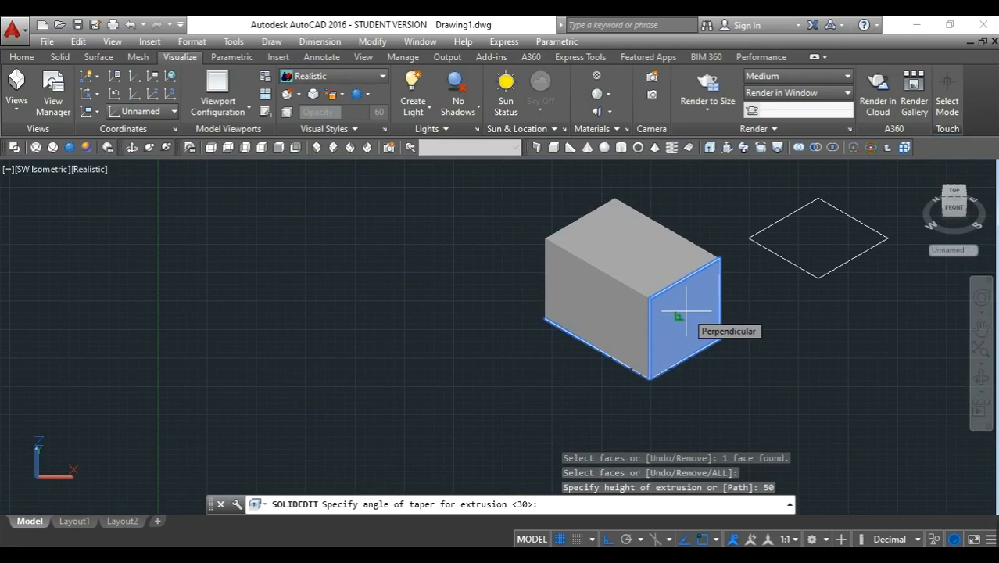
type("0")
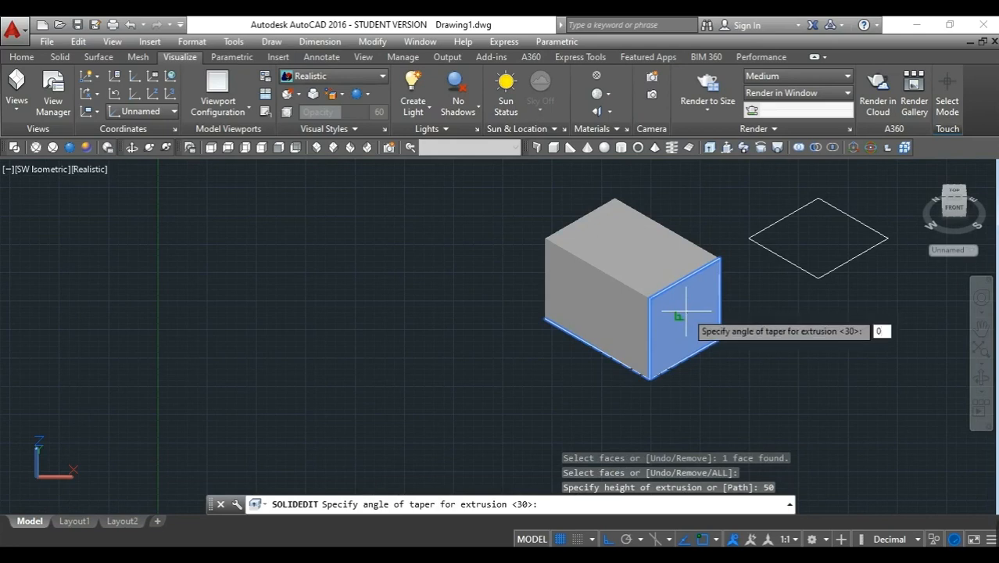
key("Return")
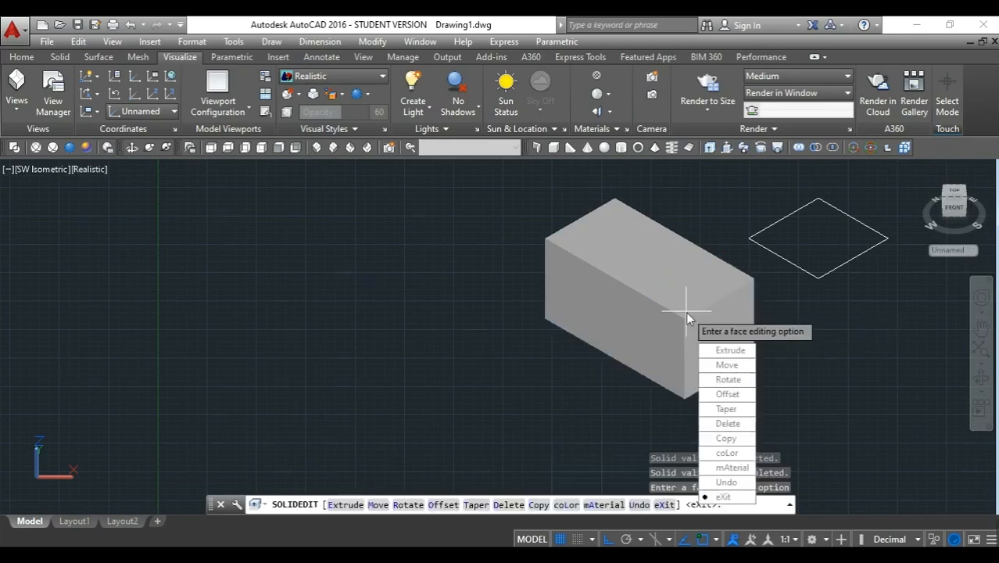
Extrude the lengthened box's right-hand front face by -50 with a taper angle of 30, and finish the solid editing command
type("E")
key("Return")
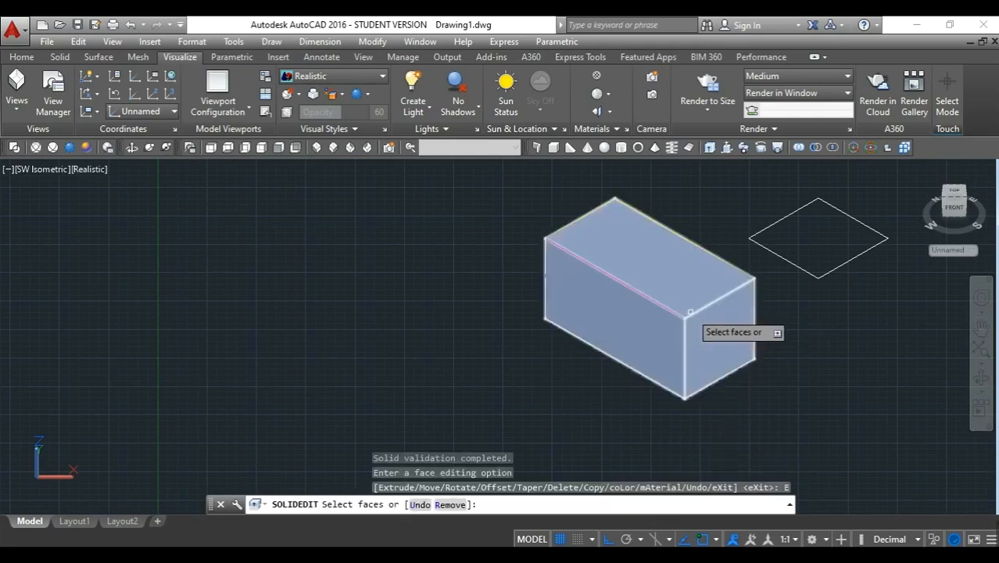
left_click(713, 336)
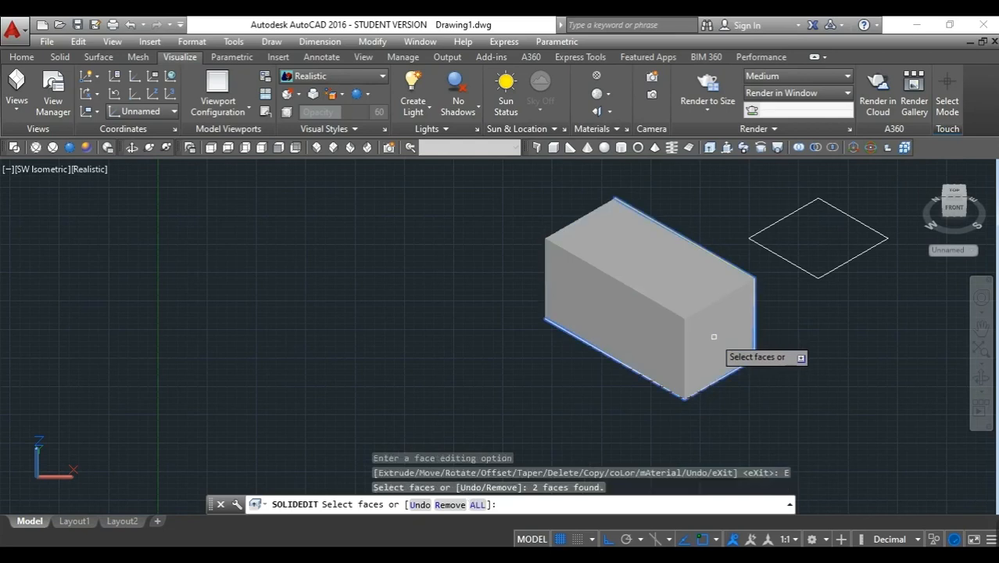
key("ctrl+z")
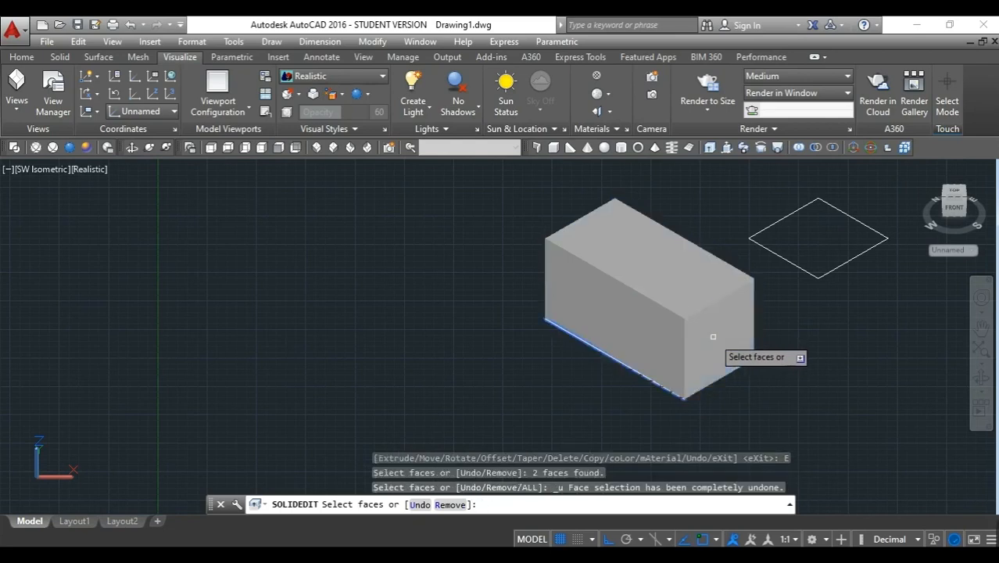
left_click(712, 336)
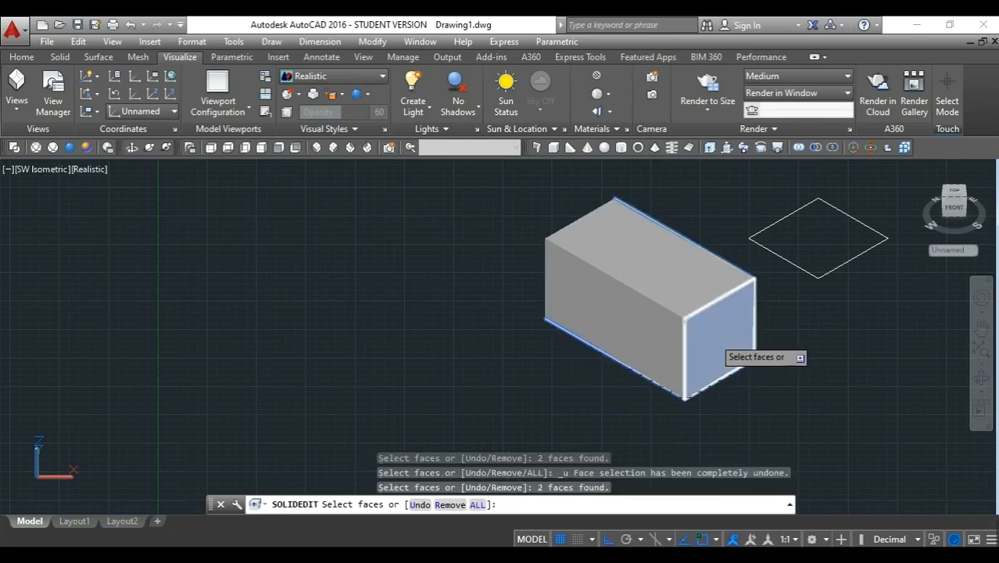
key("ctrl+z")
scroll(710, 337, "up", 2)
scroll(709, 341, "up", 2)
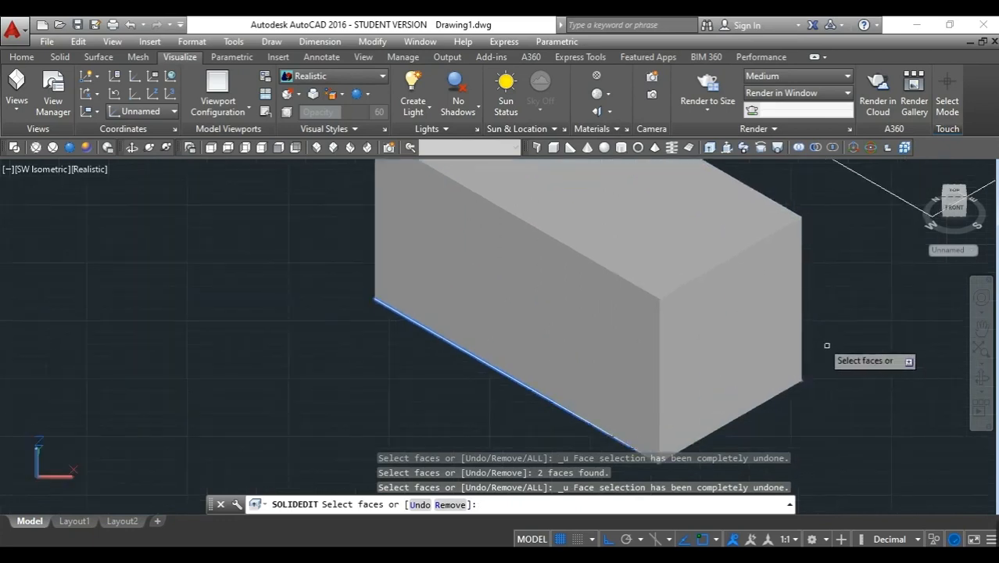
left_click(719, 313)
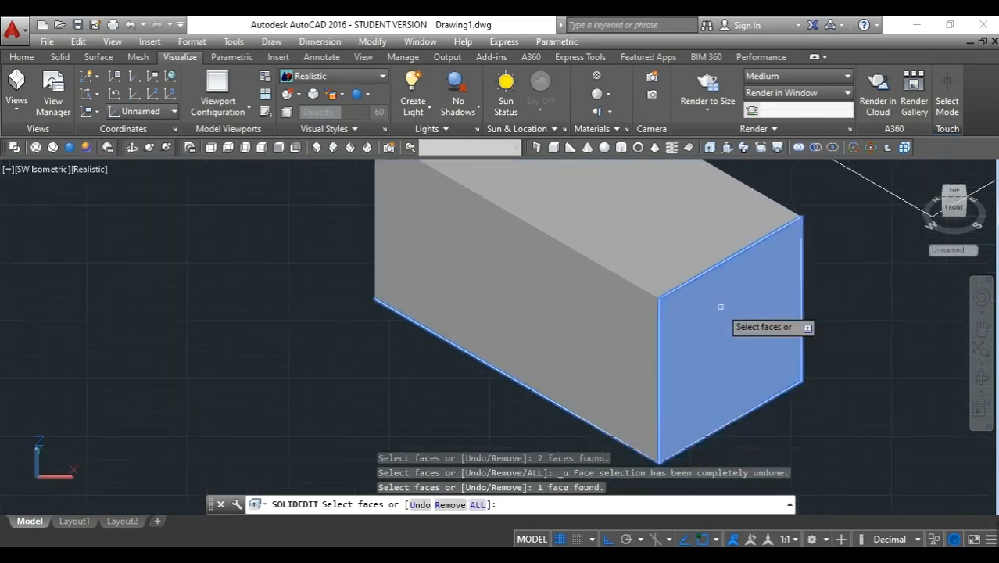
scroll(719, 312, "down", 2)
key("Return")
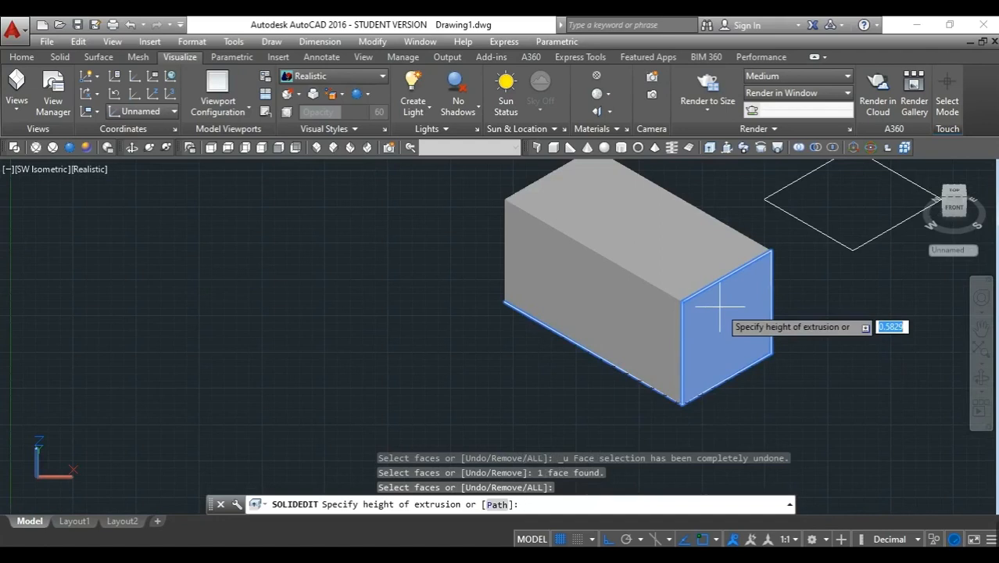
type("-")
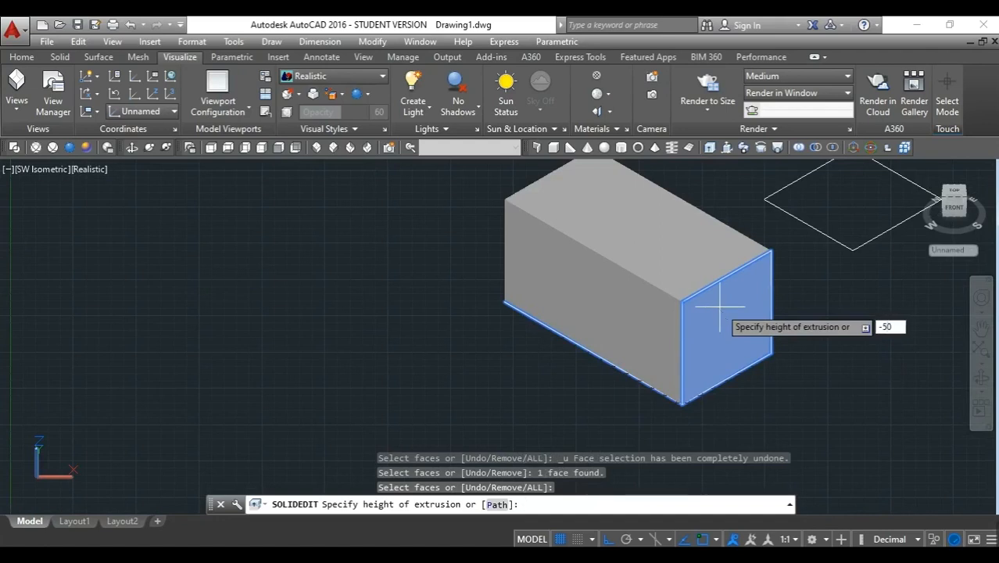
type("50")
key("Return")
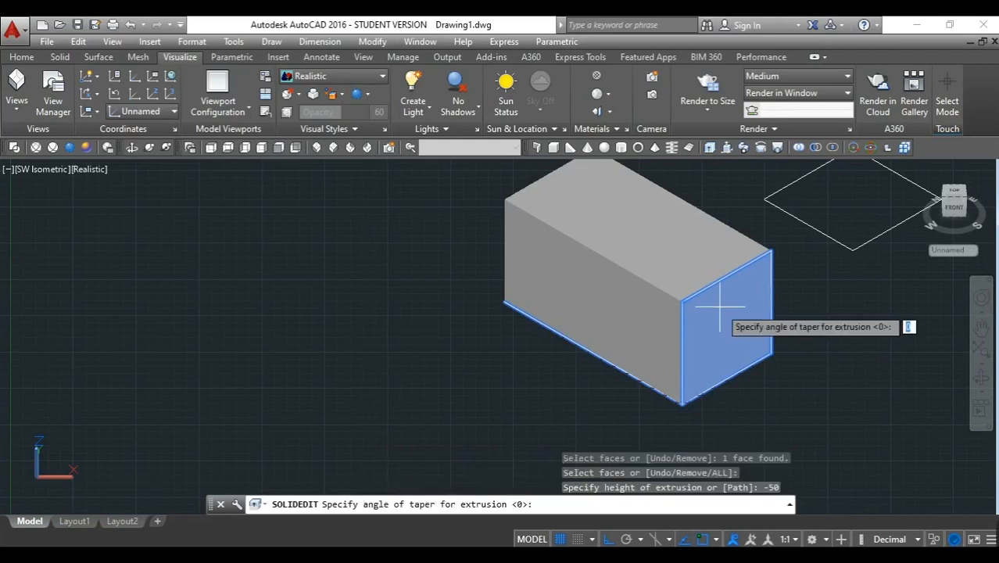
type("30")
key("Return")
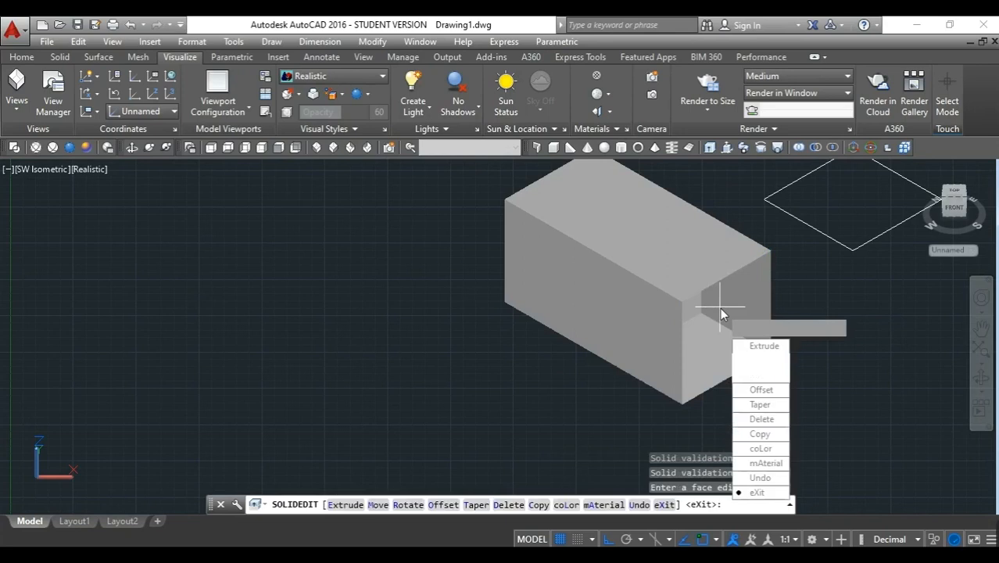
key("Return")
key("Return")
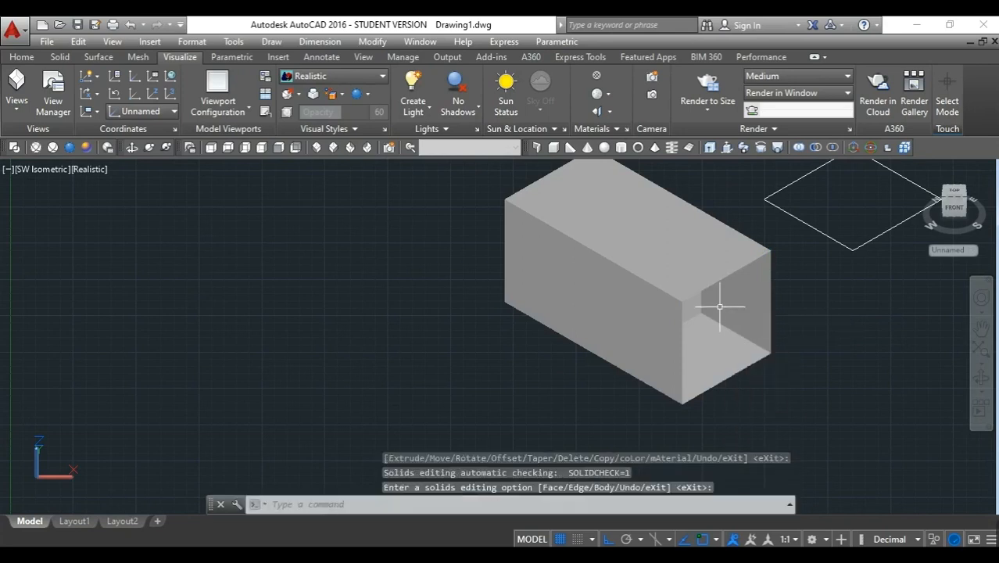
Examine the tapered recess in the box's end face from a lower angle, and bring up the solid editing commands
middle_click_drag(437, 325, 729, 377, "shift")
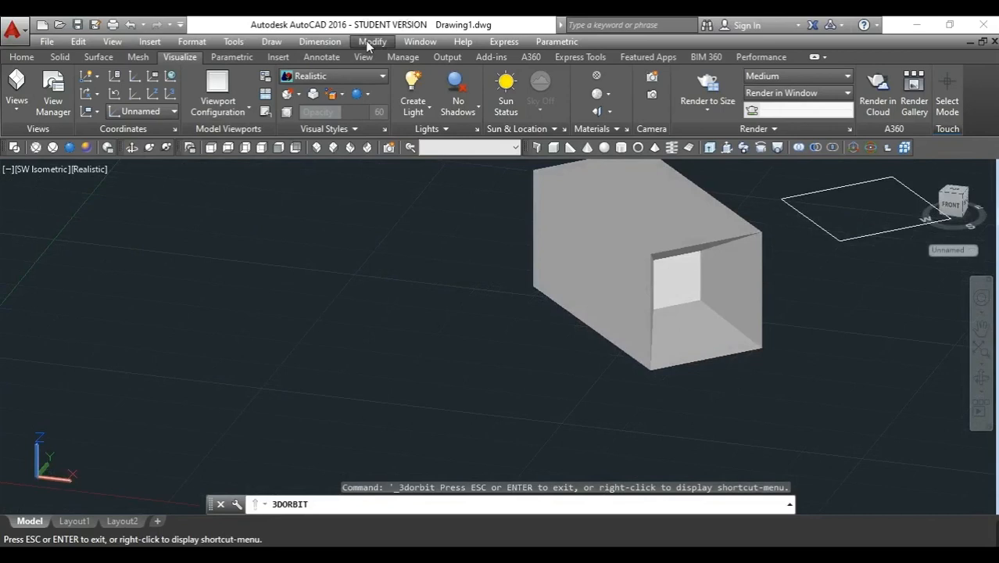
left_click(370, 41)
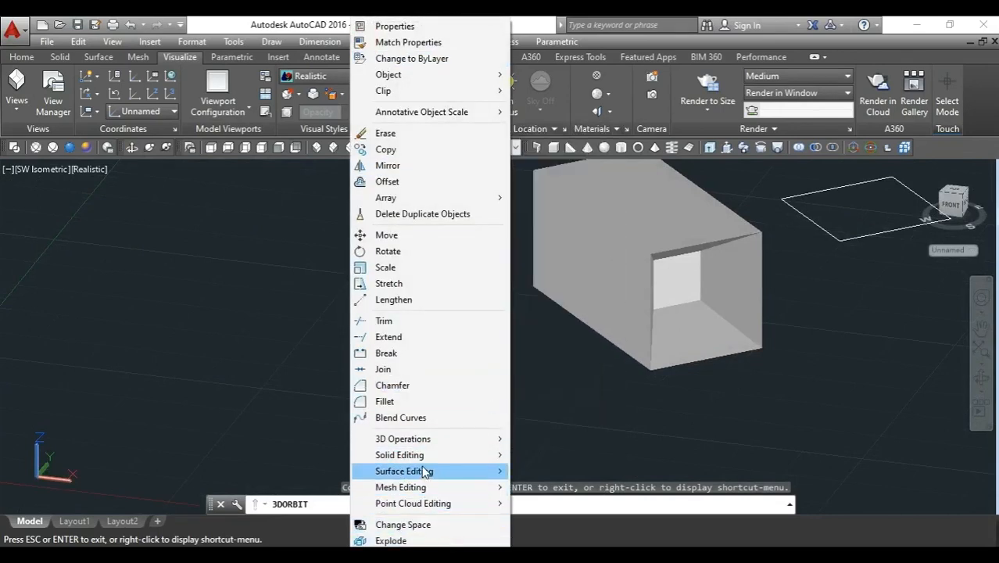
left_click(448, 455)
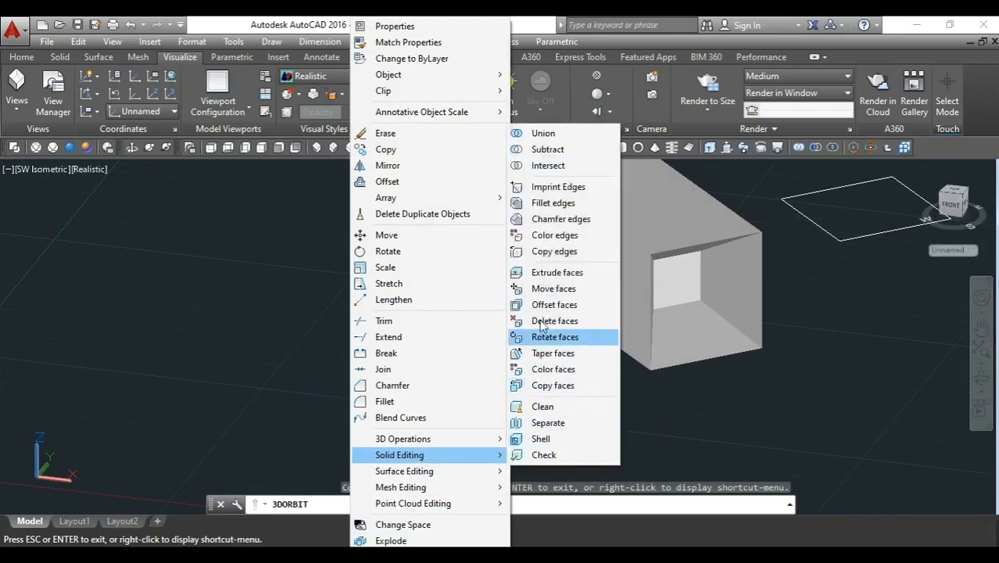